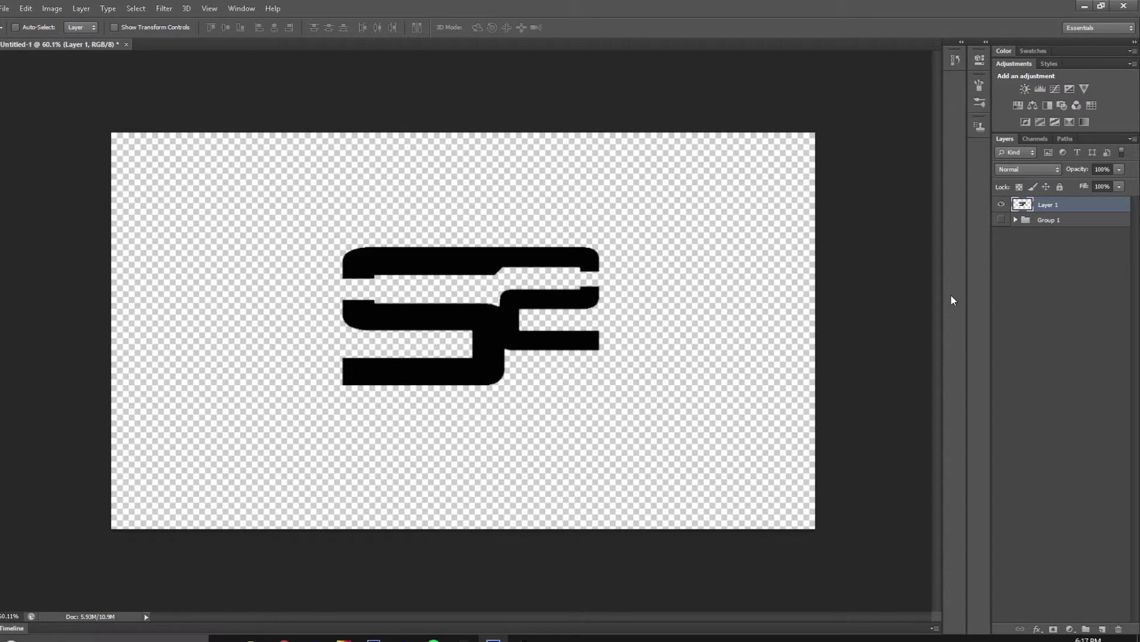
Hide the SG logo layer, then show and expand Group 1.
{"action": "left_click", "coordinate": [1001, 204]}
{"action": "left_click", "coordinate": [1001, 220]}
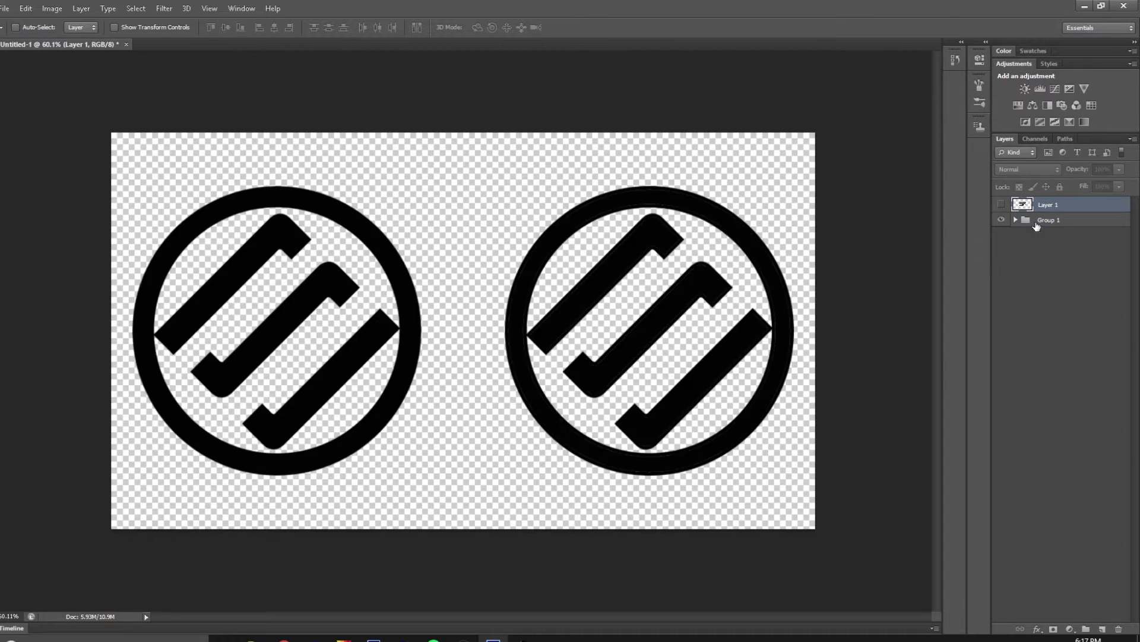
{"action": "left_click", "coordinate": [1015, 220]}
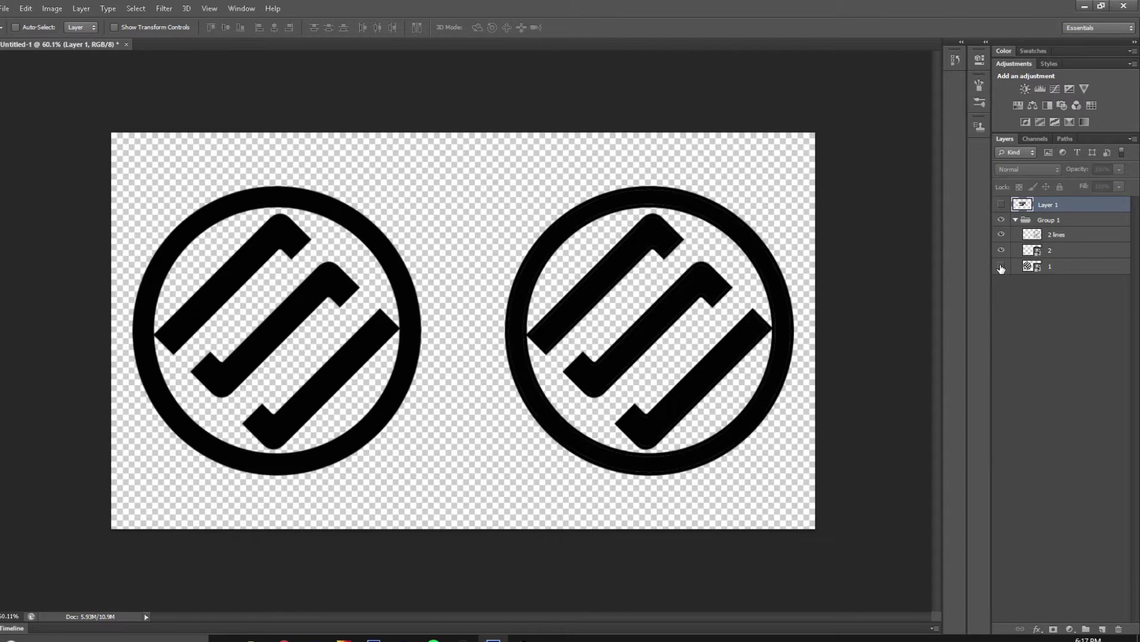
Hide the solid right logo to reveal its thin black outline, and select layer 2.
{"action": "left_click", "coordinate": [1002, 266]}
{"action": "left_click", "coordinate": [1002, 266]}
{"action": "left_click", "coordinate": [1002, 266]}
{"action": "left_click", "coordinate": [1001, 266]}
{"action": "left_click", "coordinate": [1001, 250]}
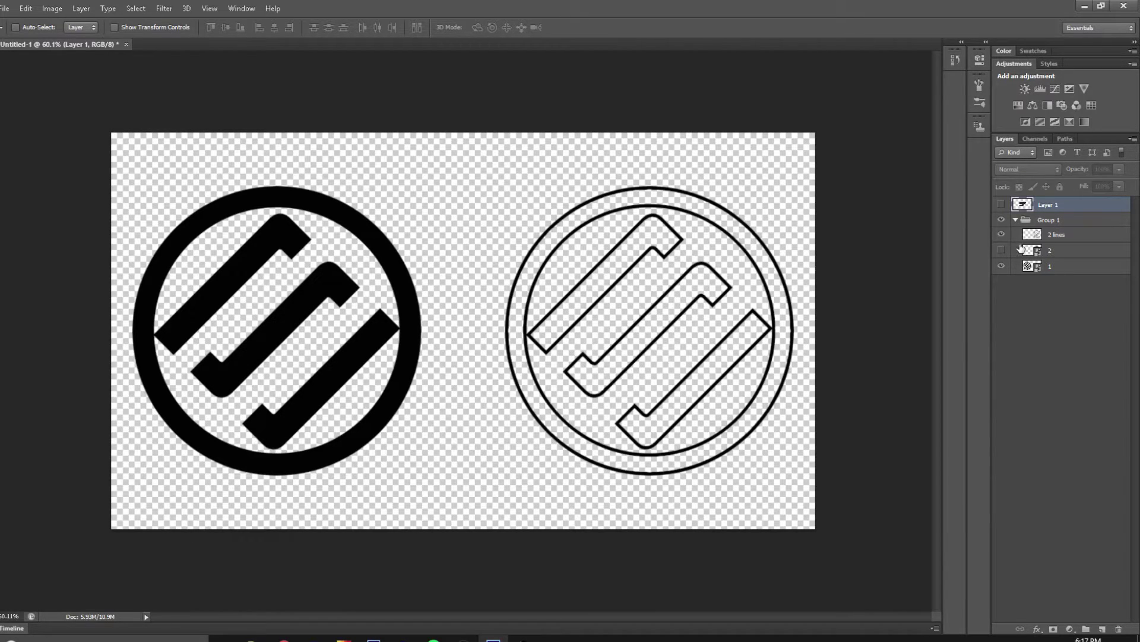
{"action": "left_click", "coordinate": [1063, 251]}
Add a new layer and set the foreground colour to bright green.
{"action": "left_click", "coordinate": [1102, 628]}
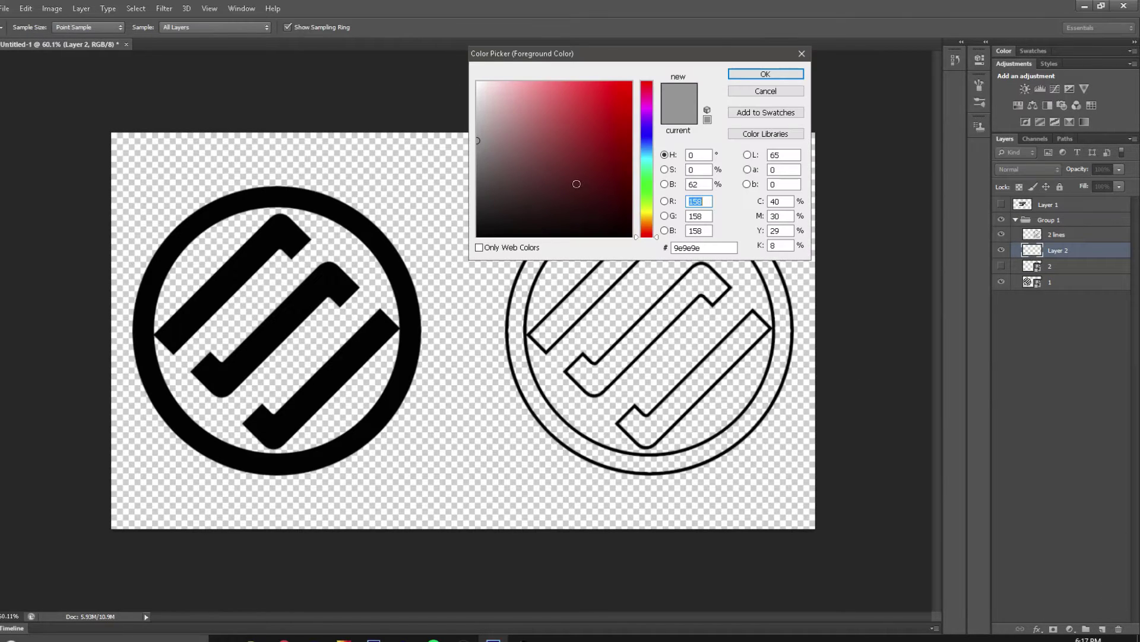
{"action": "left_click", "coordinate": [647, 195]}
{"action": "left_click", "coordinate": [621, 126]}
{"action": "left_click", "coordinate": [766, 74]}
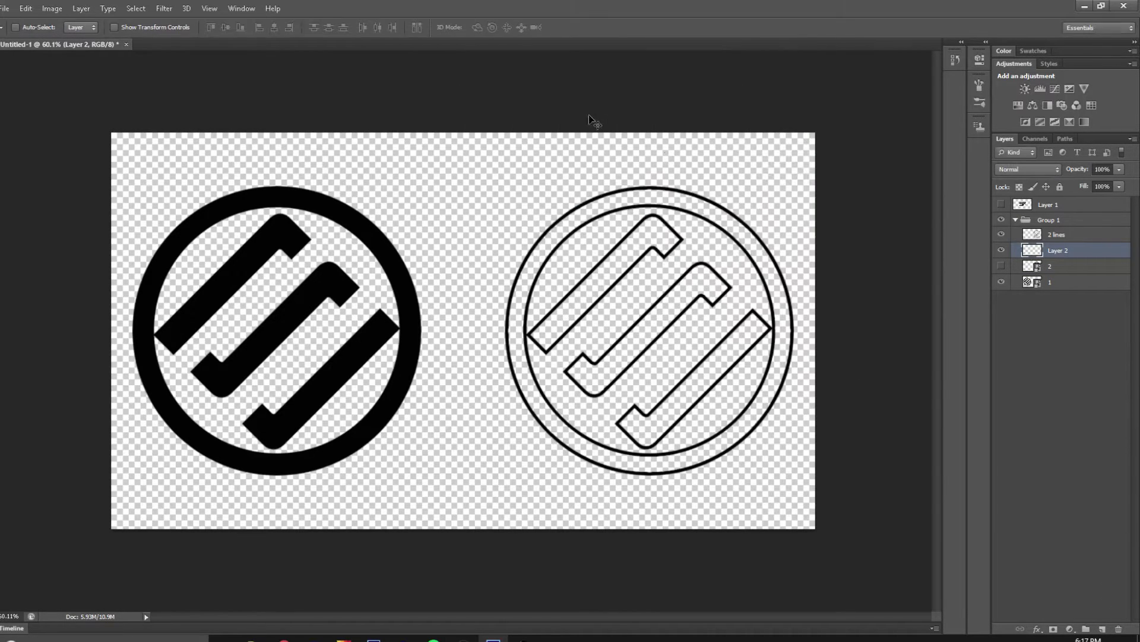
Paint green test dabs with the Brush on both circle logos, then undo them.
{"action": "key", "text": "b"}
{"action": "left_click", "coordinate": [578, 287]}
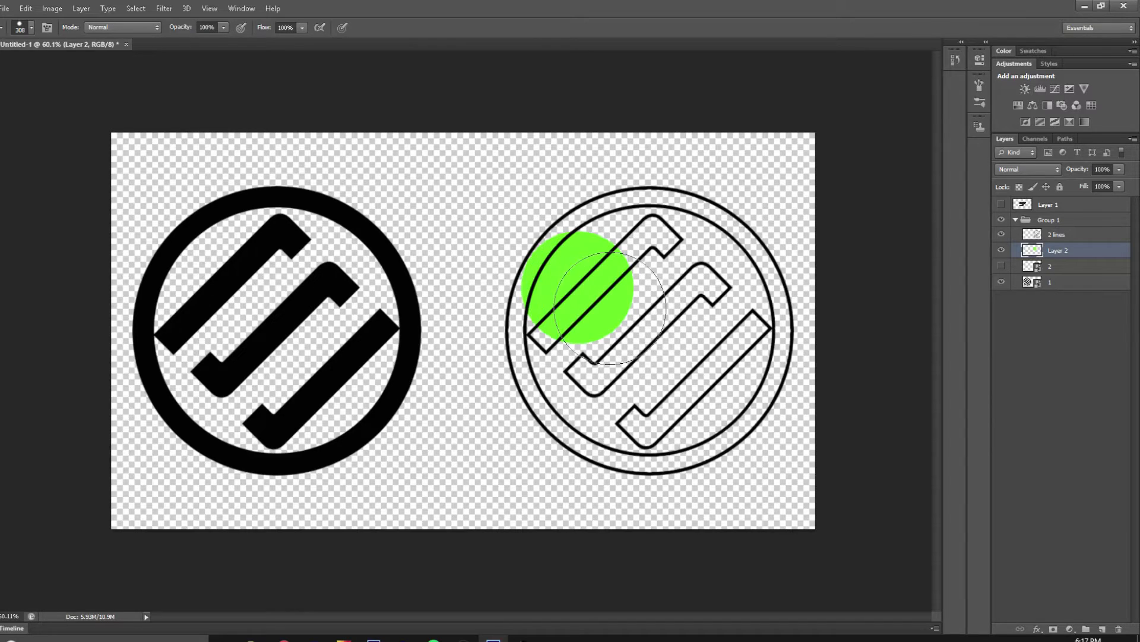
{"action": "key", "text": "ctrl+z"}
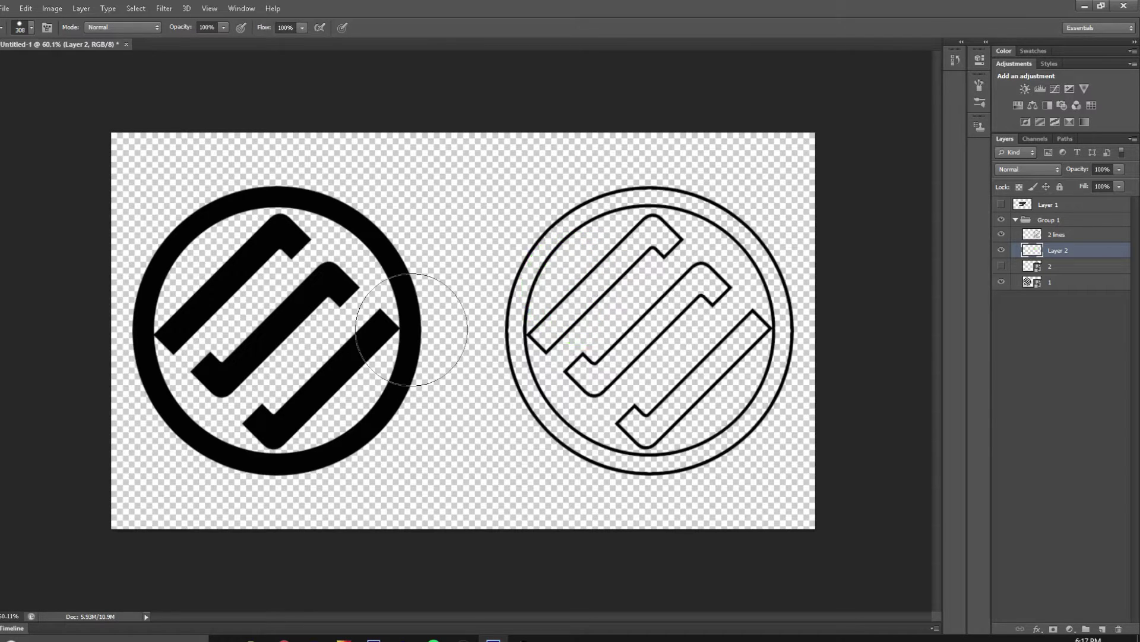
{"action": "left_click", "coordinate": [406, 306]}
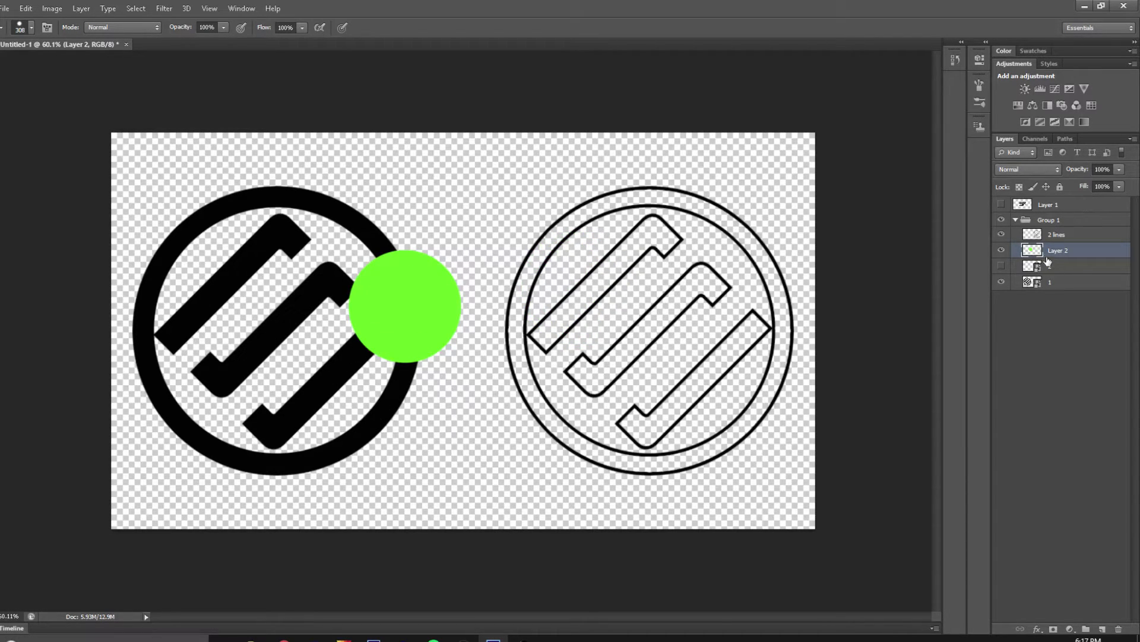
{"action": "key", "text": "ctrl+z"}
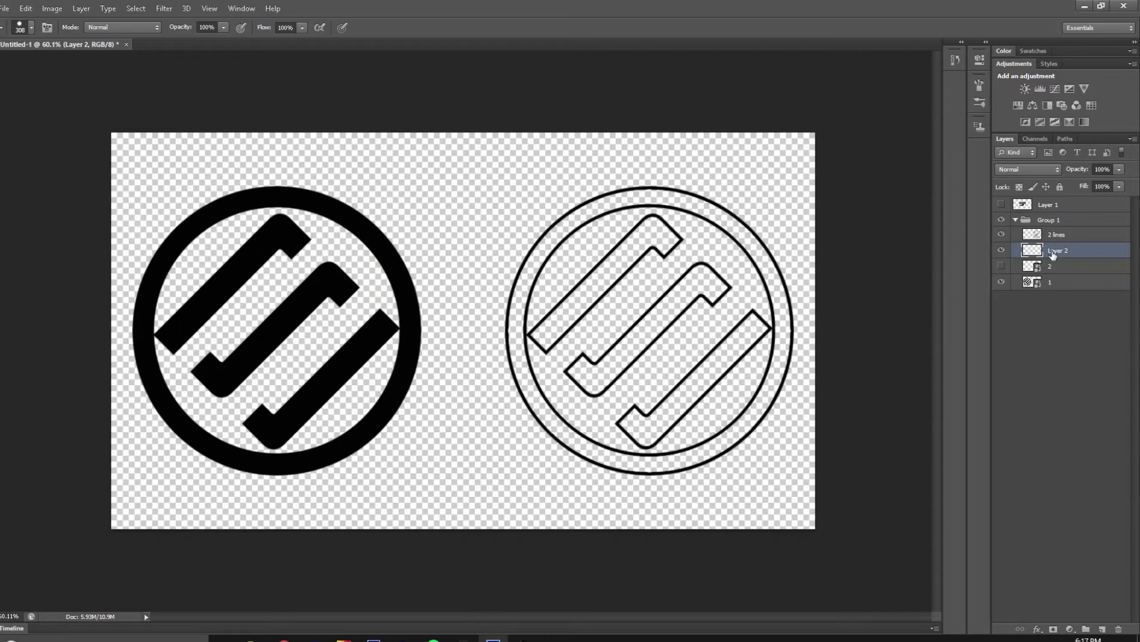
Delete the scratch Layer 2, collapse Group 1 and select Layer 1.
{"action": "right_click", "coordinate": [1053, 250]}
{"action": "left_click", "coordinate": [986, 227]}
{"action": "left_click", "coordinate": [1016, 220]}
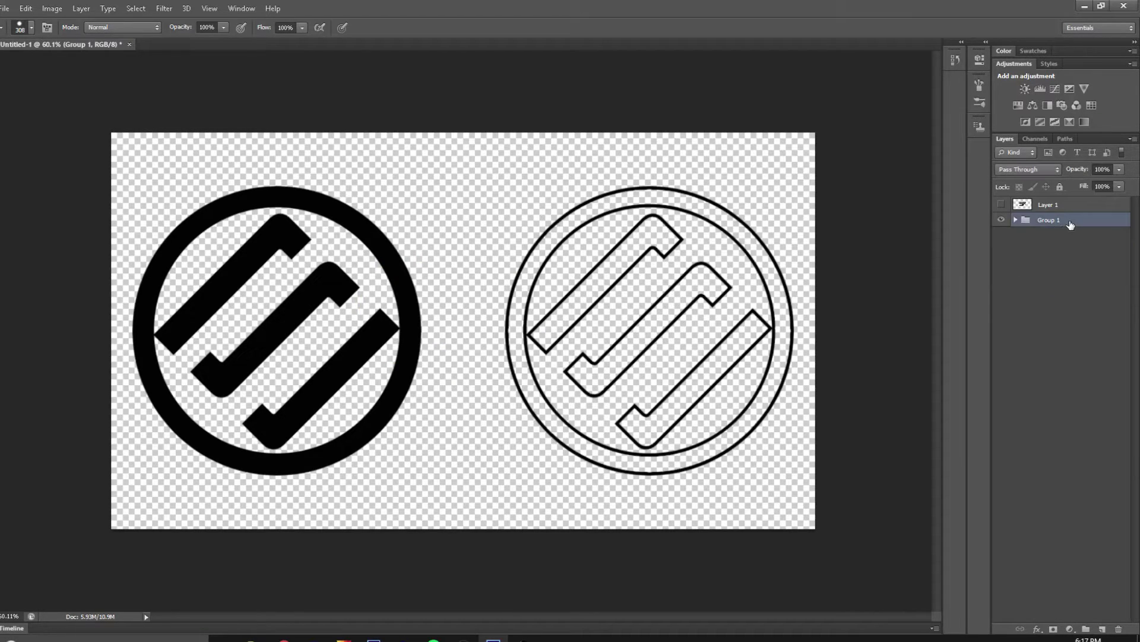
{"action": "left_click", "coordinate": [1028, 210]}
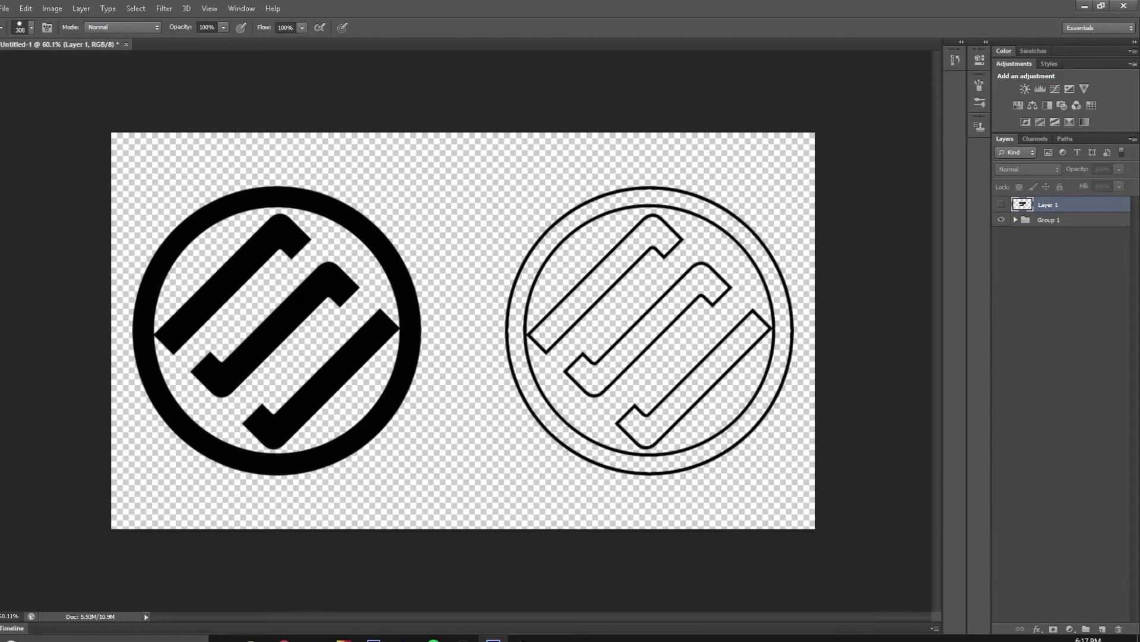
With the Move tool active, hide Group 1 and show Layer 1's black SG logo.
{"action": "key", "text": "v"}
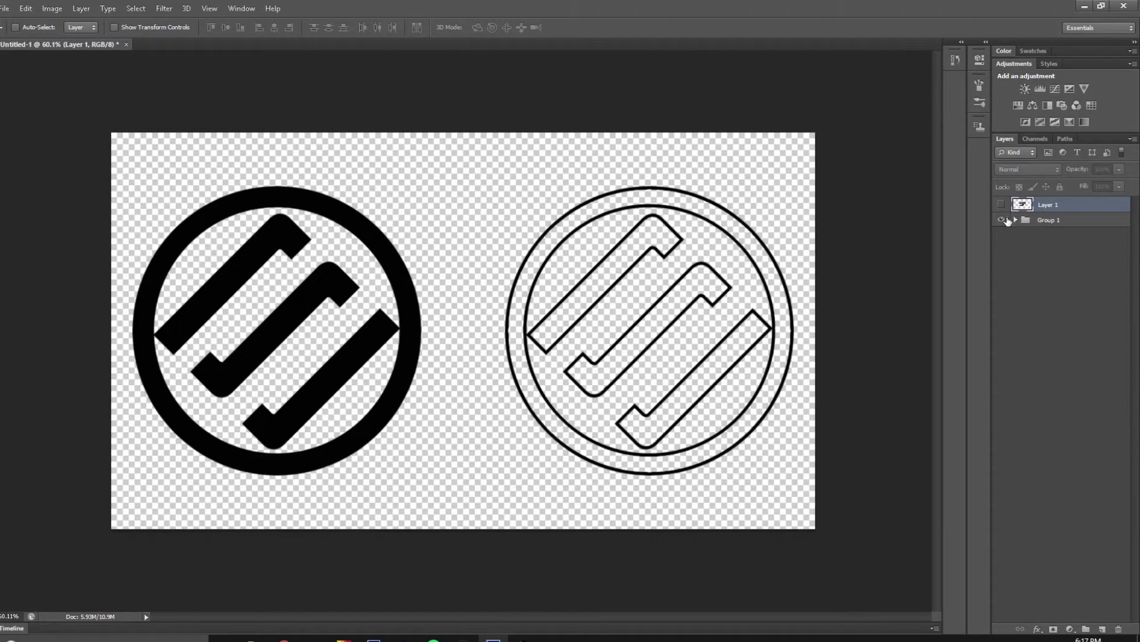
{"action": "left_click", "coordinate": [1005, 220]}
{"action": "left_click", "coordinate": [1004, 205]}
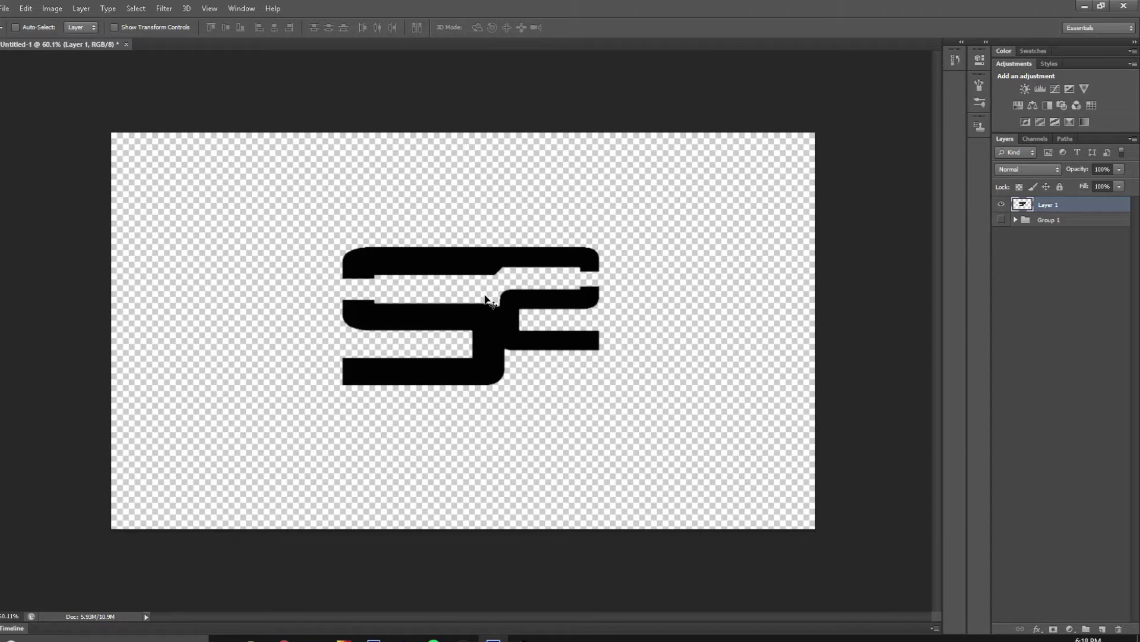
Zoom in on the SG logo, then close Layer 1's Layer Style dialog without changes.
{"action": "scroll", "coordinate": [486, 304], "scroll_direction": "up", "scroll_amount": 3}
{"action": "scroll", "coordinate": [464, 269], "scroll_direction": "up", "scroll_amount": 2}
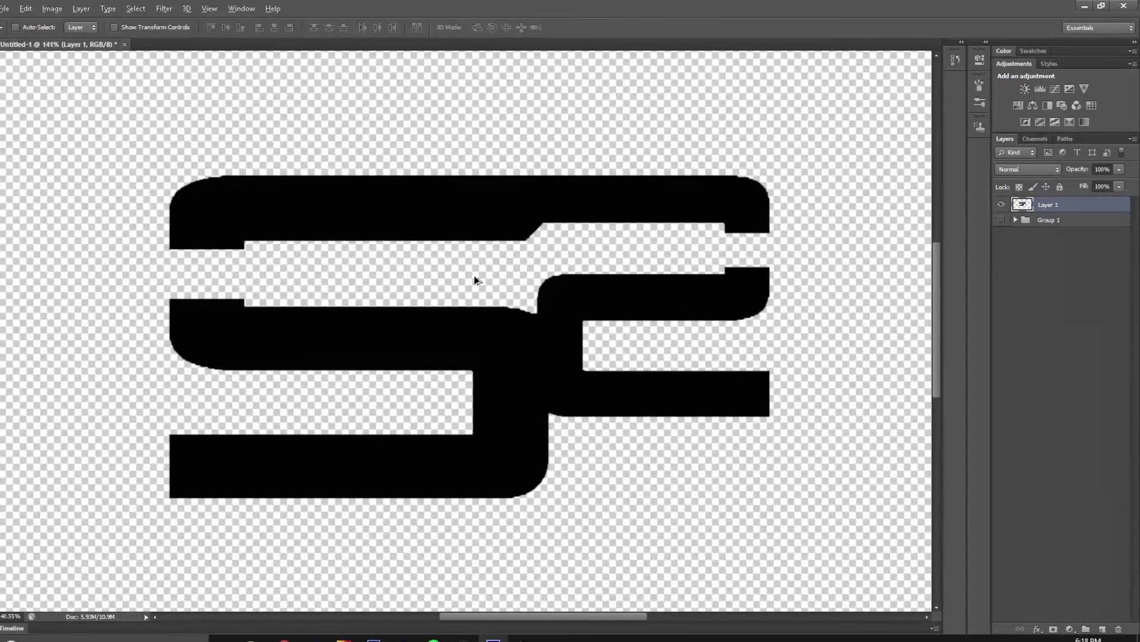
{"action": "scroll", "coordinate": [474, 275], "scroll_direction": "up", "scroll_amount": 1}
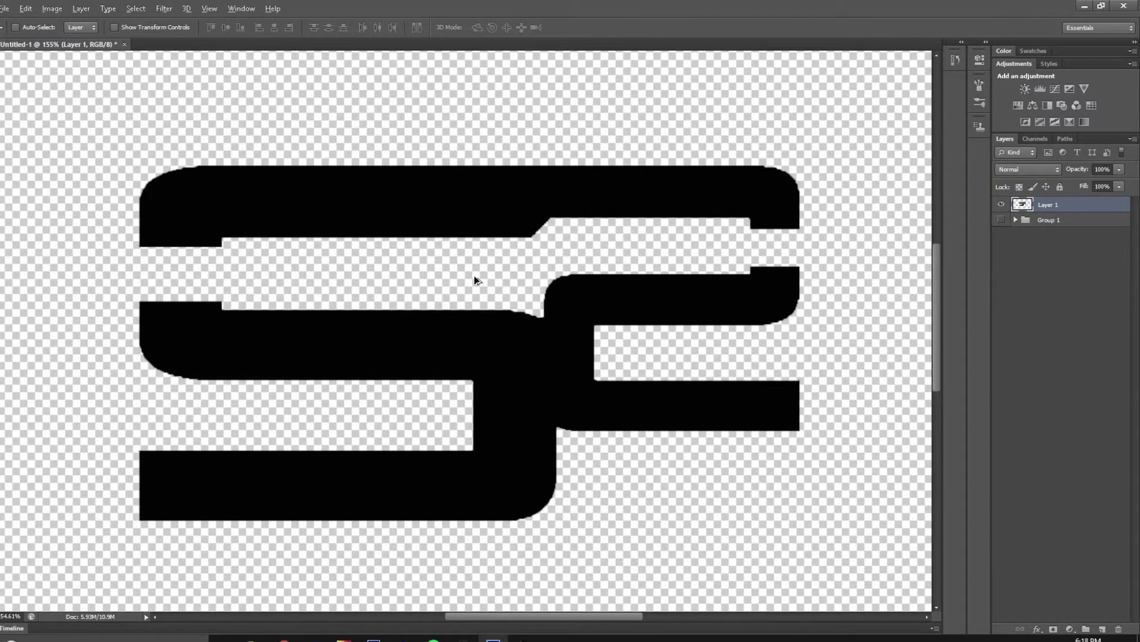
{"action": "double_click", "coordinate": [1091, 209]}
{"action": "left_click_drag", "start_coordinate": [207, 196], "coordinate": [588, 212]}
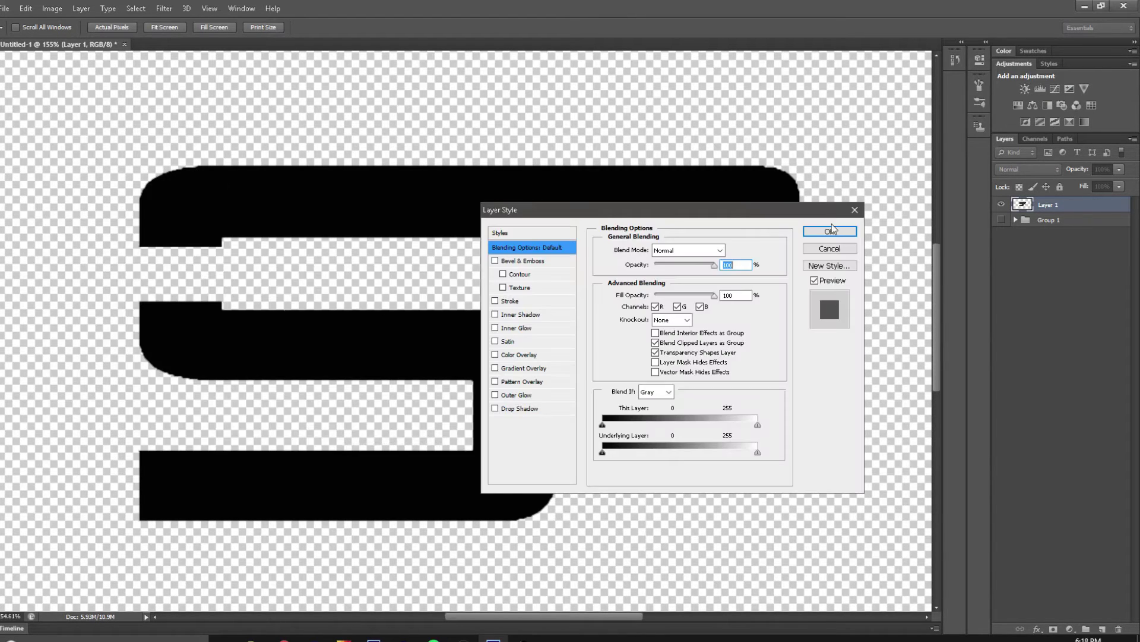
{"action": "left_click", "coordinate": [828, 249]}
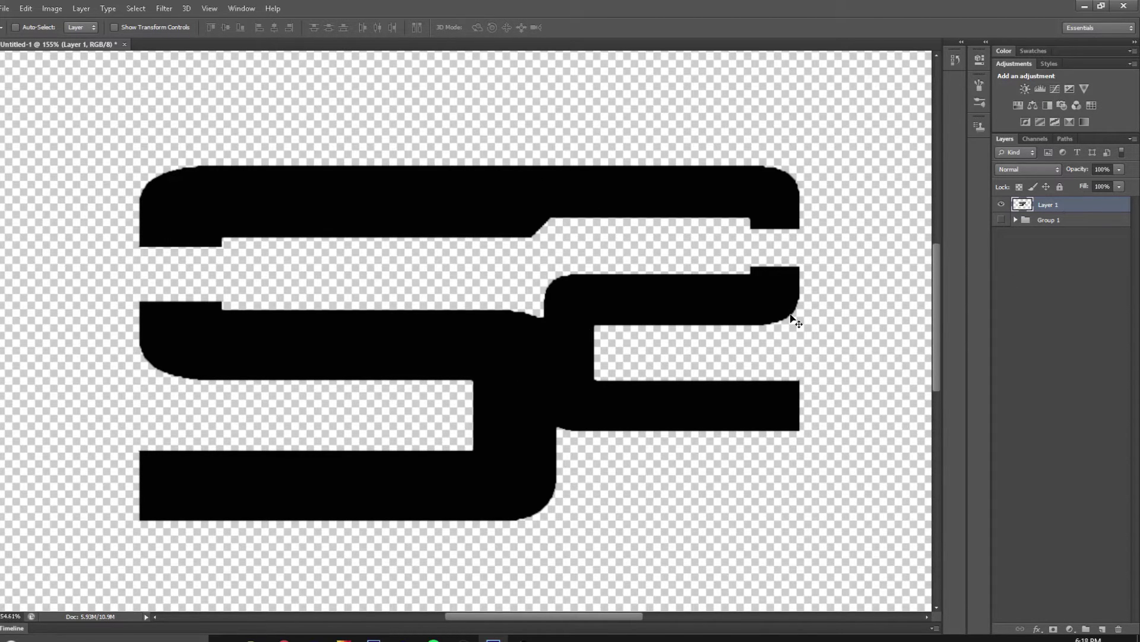
Give Layer 1 an Inner Glow with Center source at 100% opacity.
{"action": "double_click", "coordinate": [1077, 208]}
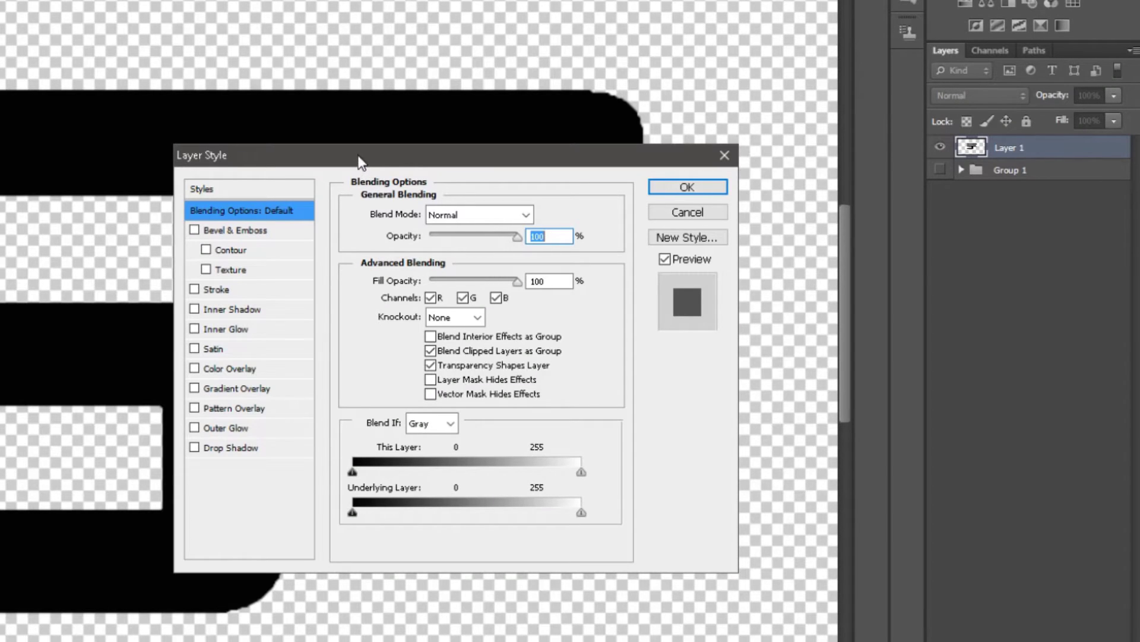
{"action": "left_click_drag", "start_coordinate": [359, 161], "coordinate": [649, 230]}
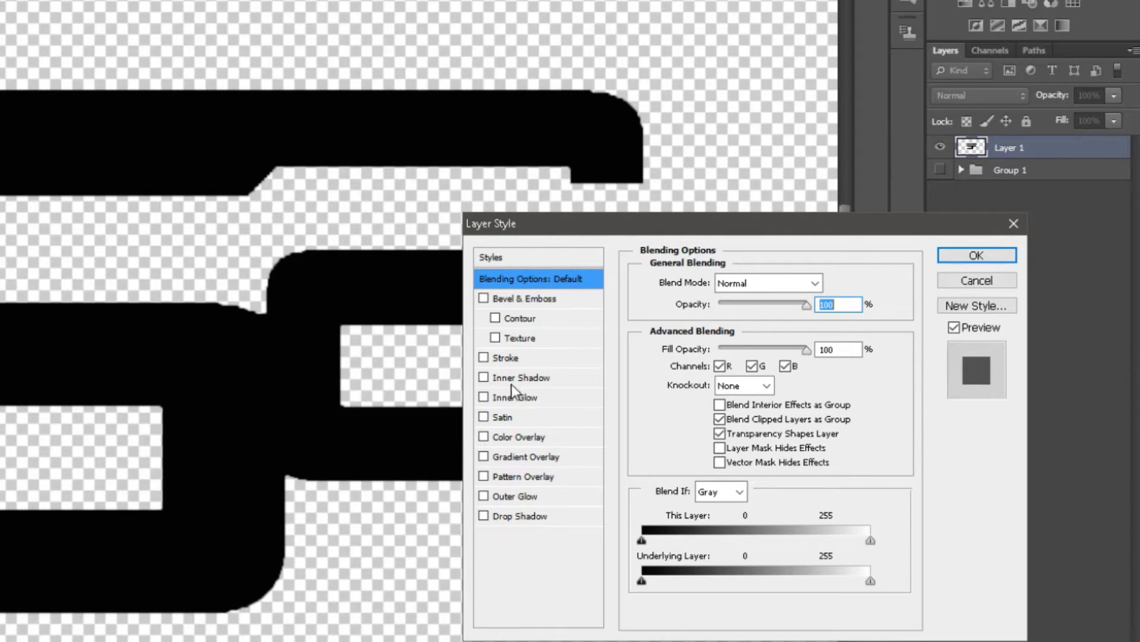
{"action": "left_click_drag", "start_coordinate": [553, 221], "coordinate": [594, 116]}
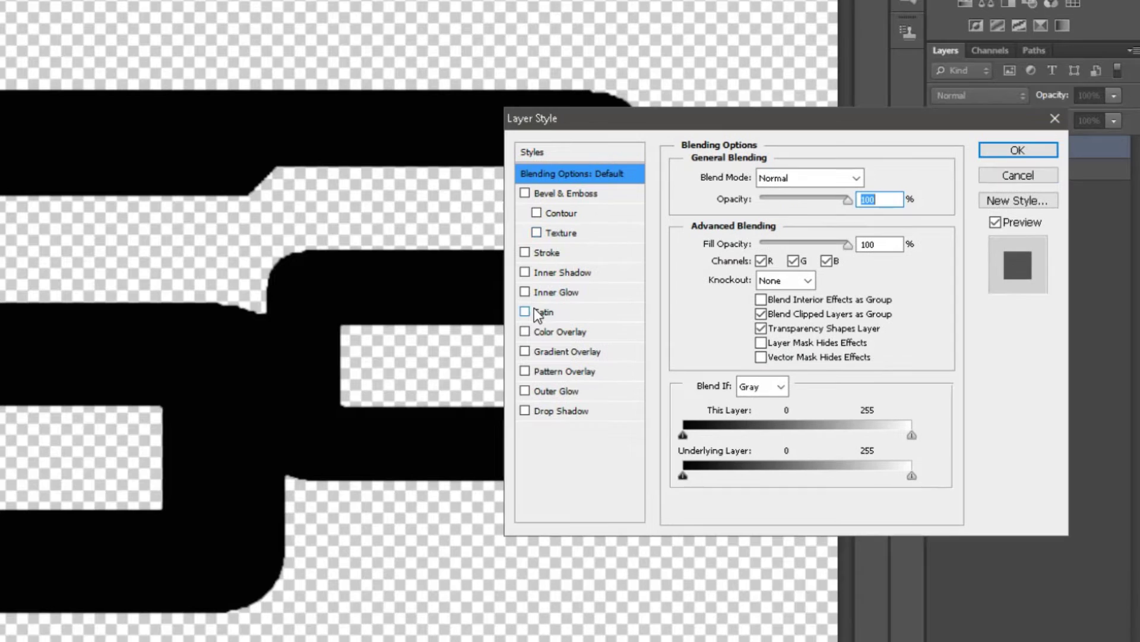
{"action": "left_click", "coordinate": [525, 293]}
{"action": "left_click", "coordinate": [558, 293]}
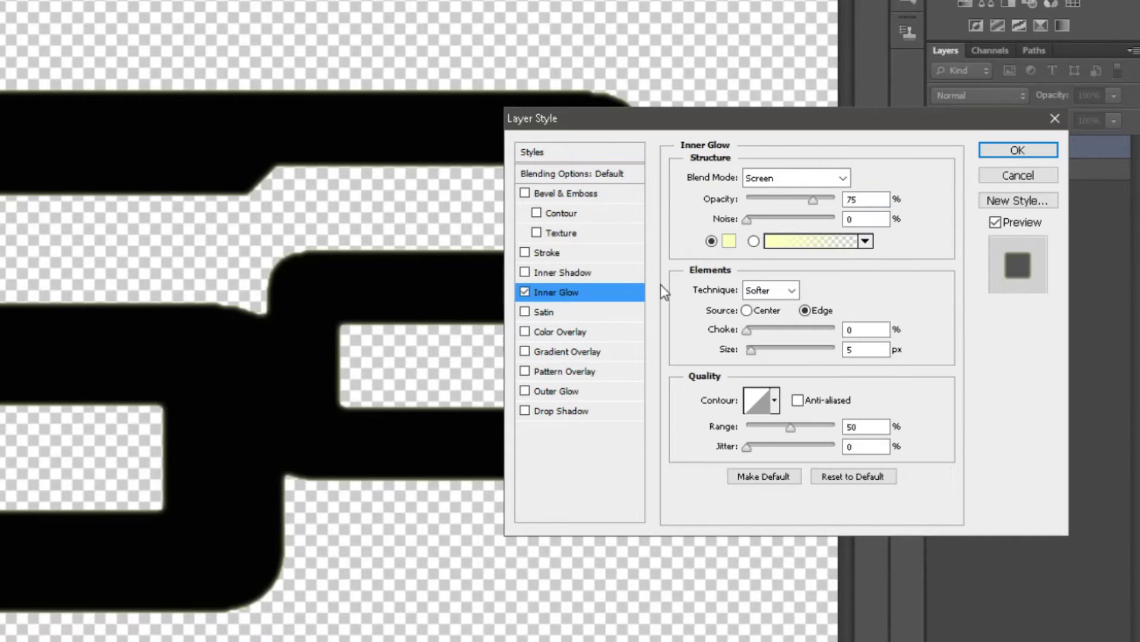
{"action": "left_click", "coordinate": [748, 310]}
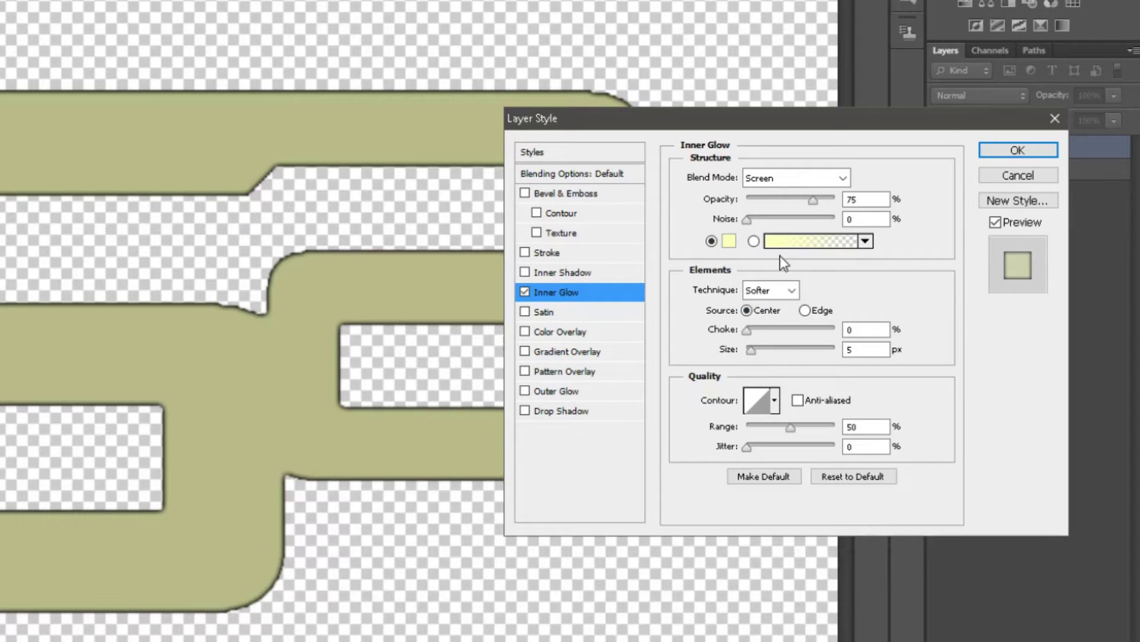
{"action": "left_click_drag", "start_coordinate": [814, 201], "coordinate": [878, 197]}
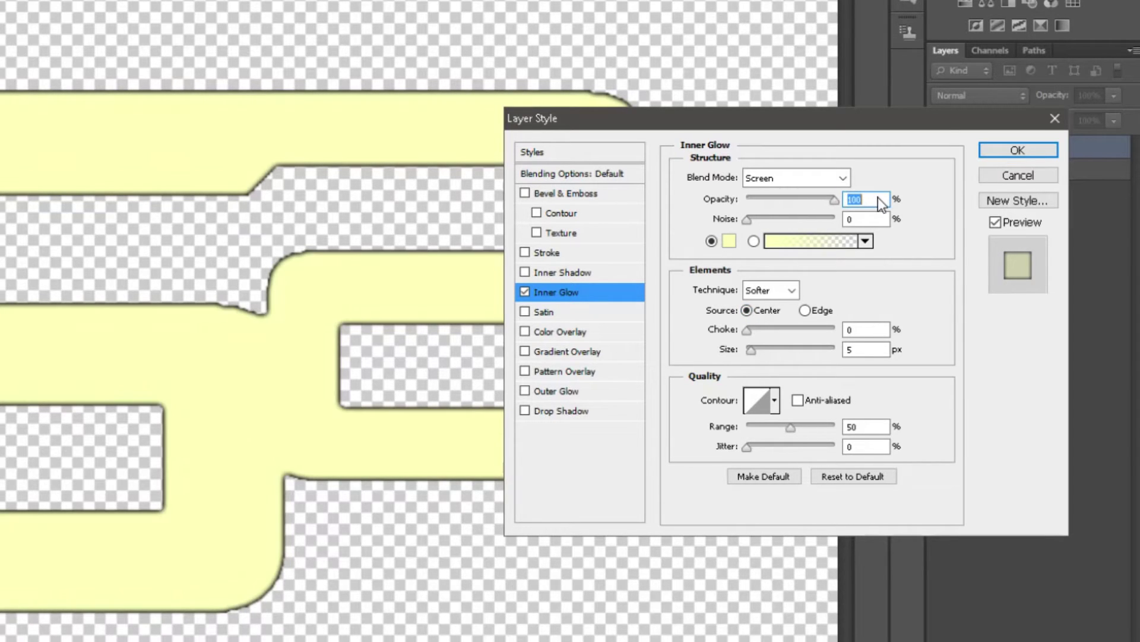
Make the Inner Glow white with size 46 px and range about 56%.
{"action": "left_click", "coordinate": [729, 241]}
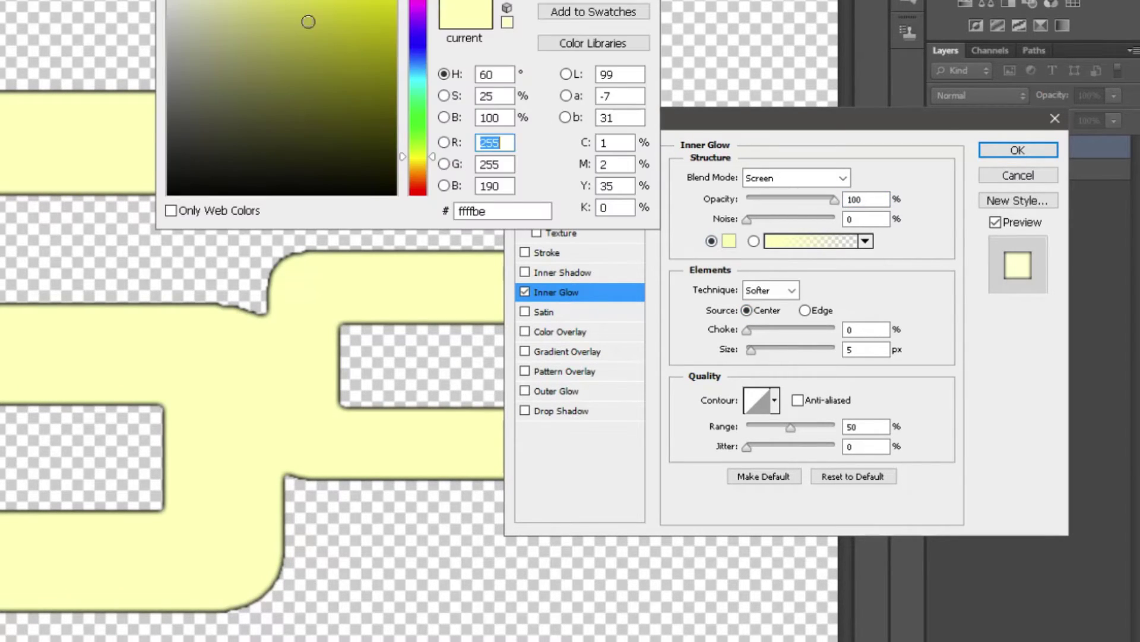
{"action": "left_click", "coordinate": [168, 1]}
{"action": "key", "text": "Return"}
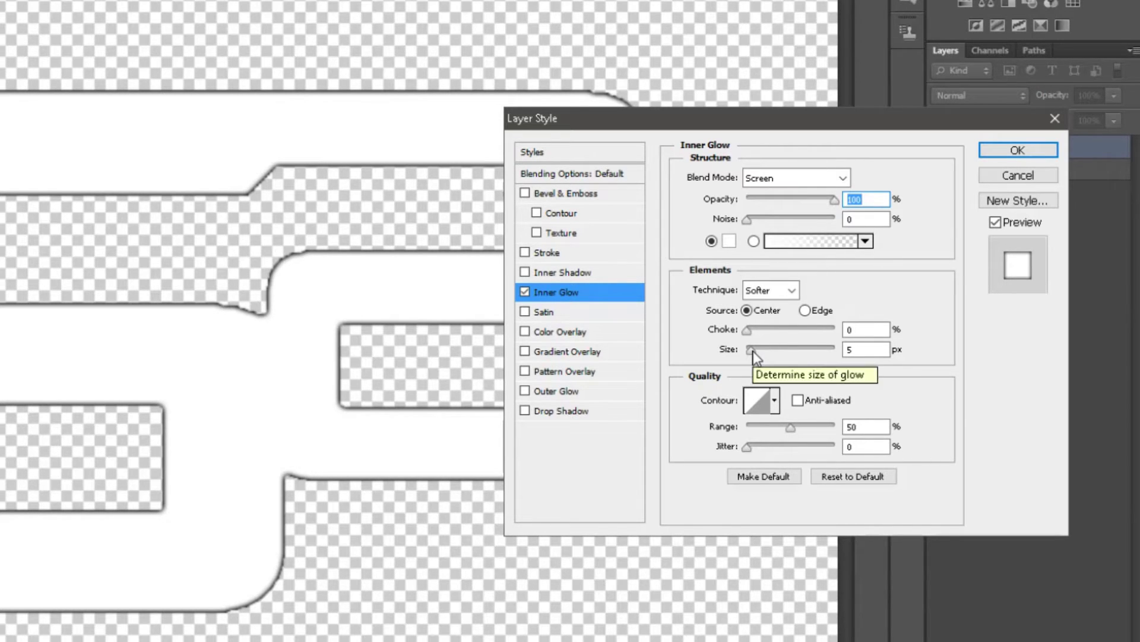
{"action": "mouse_move", "coordinate": [751, 350]}
{"action": "left_mouse_down"}
{"action": "mouse_move", "coordinate": [778, 351]}
{"action": "mouse_move", "coordinate": [752, 350]}
{"action": "mouse_move", "coordinate": [768, 350]}
{"action": "left_mouse_up"}
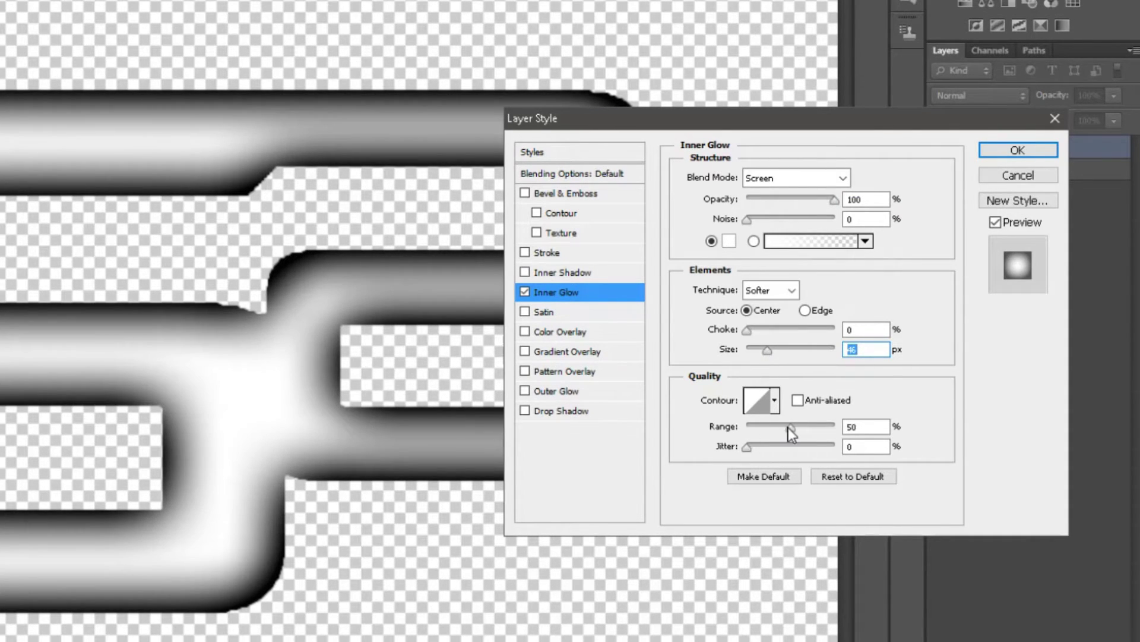
{"action": "mouse_move", "coordinate": [785, 426]}
{"action": "left_mouse_down"}
{"action": "mouse_move", "coordinate": [708, 426]}
{"action": "mouse_move", "coordinate": [796, 429]}
{"action": "left_mouse_up"}
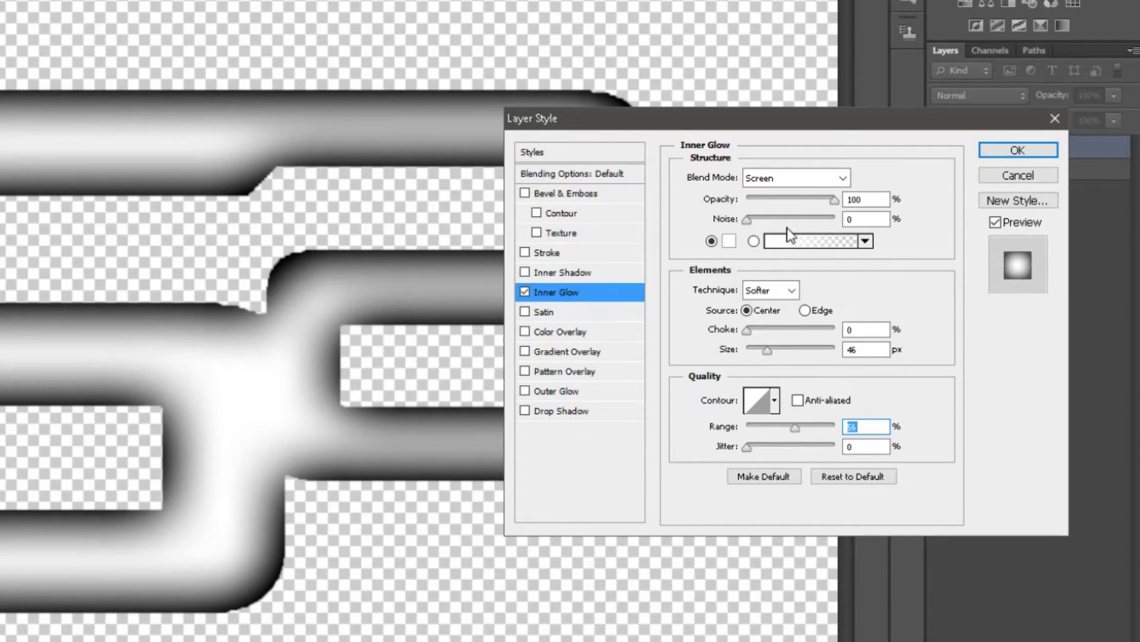
Set the Inner Glow to Normal blend, Precise technique, 100% choke and 9 px size.
{"action": "left_click", "coordinate": [790, 178]}
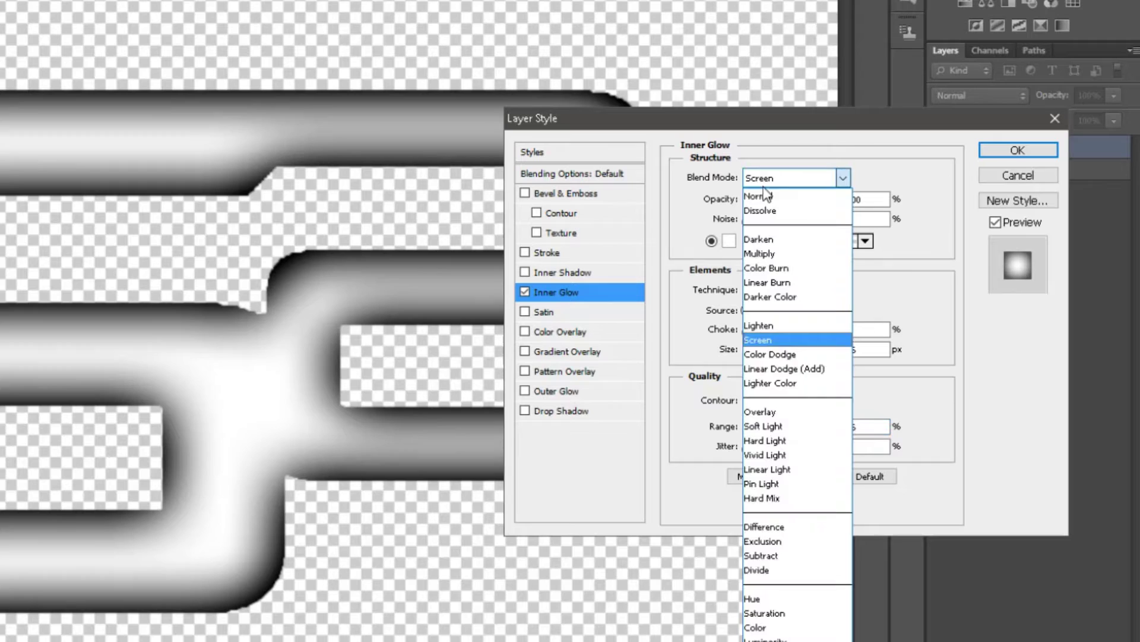
{"action": "left_click", "coordinate": [764, 174]}
{"action": "left_click", "coordinate": [775, 291]}
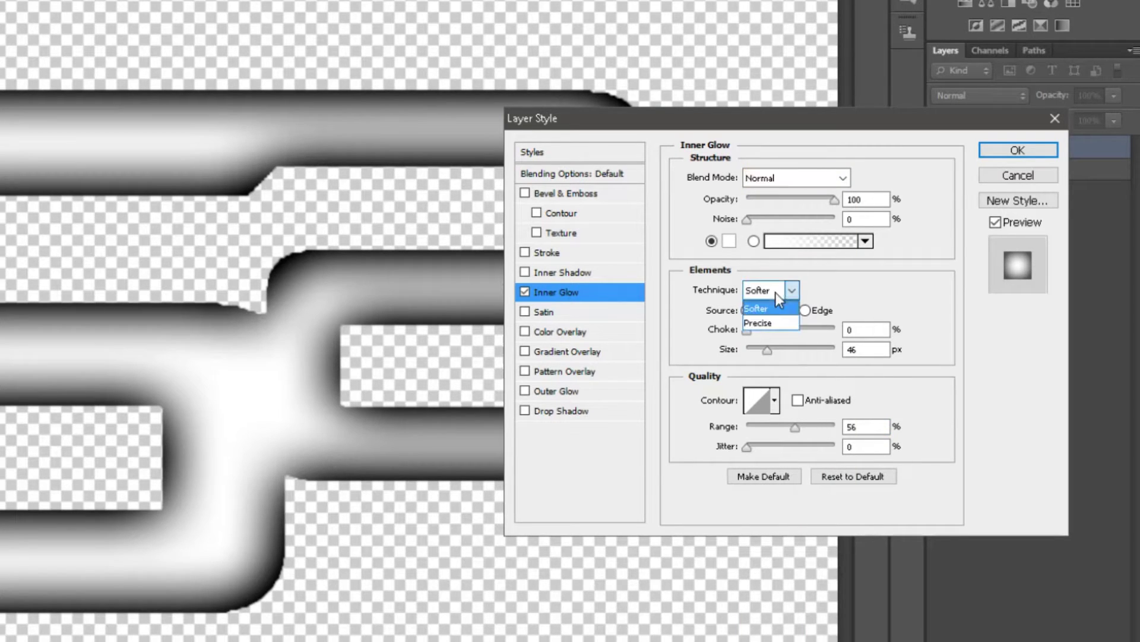
{"action": "left_click", "coordinate": [768, 320]}
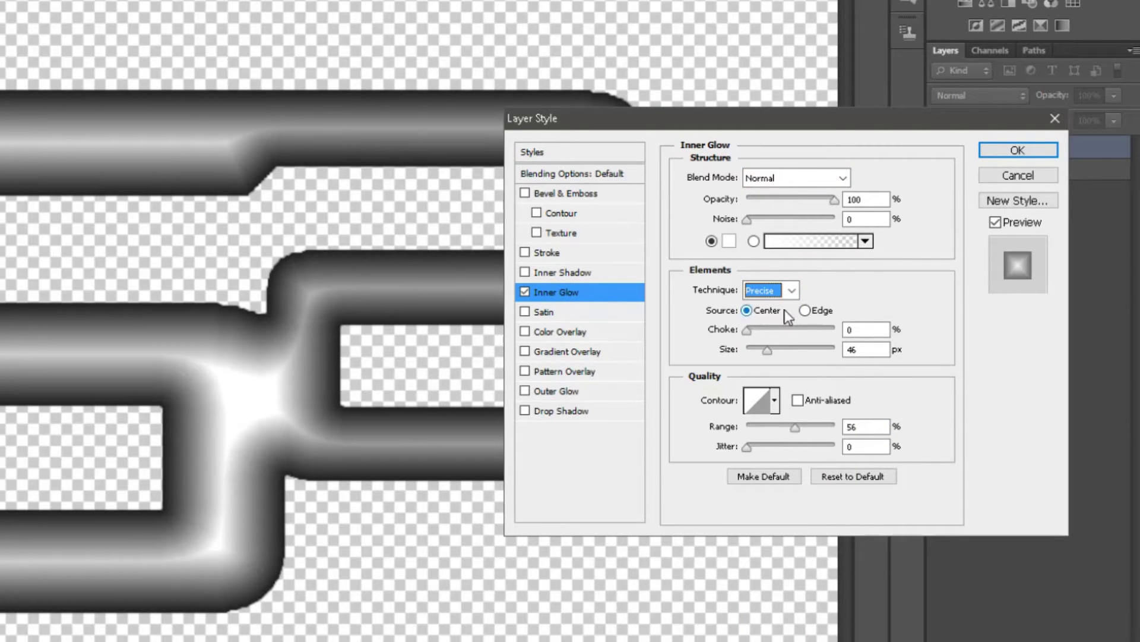
{"action": "left_click_drag", "start_coordinate": [743, 330], "coordinate": [934, 340]}
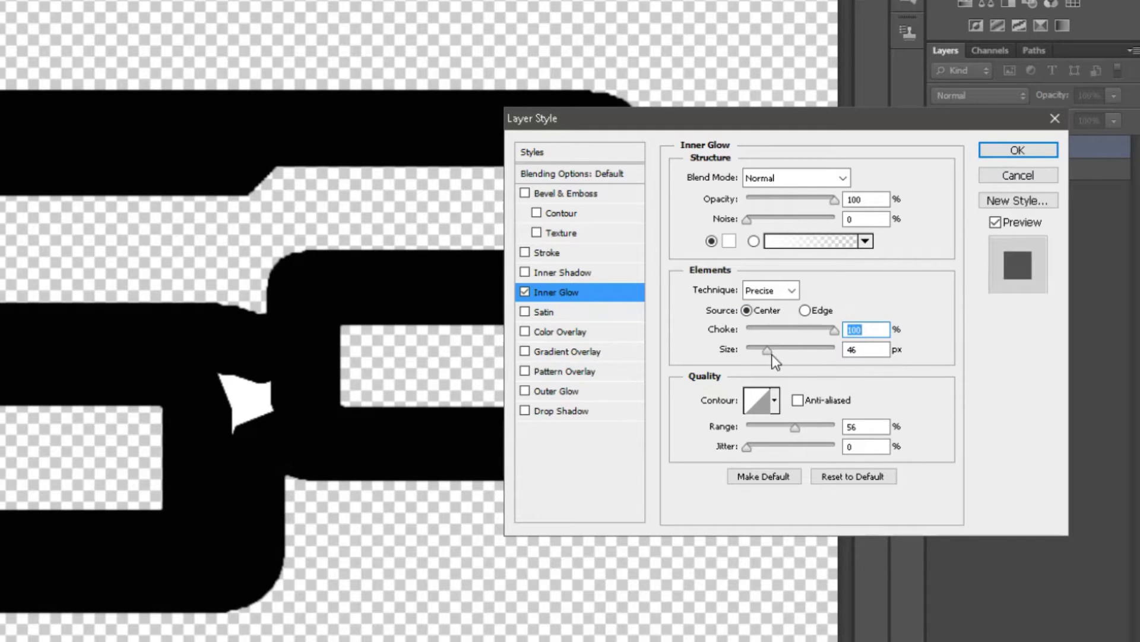
{"action": "mouse_move", "coordinate": [769, 351]}
{"action": "left_mouse_down"}
{"action": "mouse_move", "coordinate": [780, 351]}
{"action": "mouse_move", "coordinate": [755, 351]}
{"action": "left_mouse_up"}
{"action": "left_click_drag", "start_coordinate": [818, 331], "coordinate": [901, 348]}
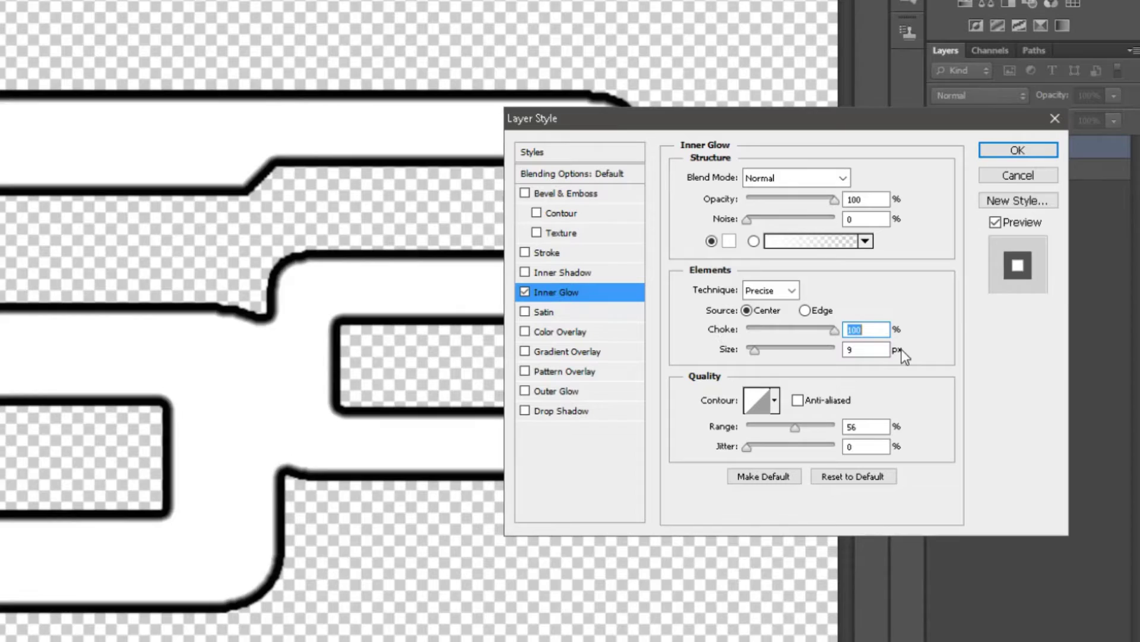
{"action": "left_click", "coordinate": [750, 447]}
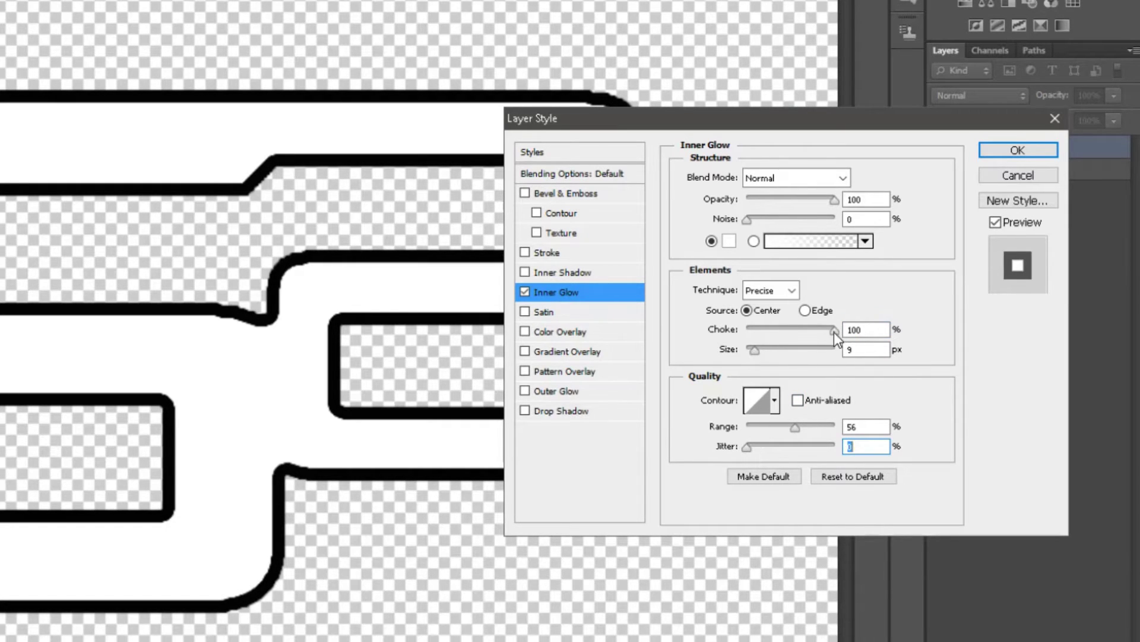
Restore 100% choke, test opacity, fine-tune glow size to about 7–8 px, and apply.
{"action": "left_click_drag", "start_coordinate": [834, 333], "coordinate": [979, 331]}
{"action": "left_click_drag", "start_coordinate": [835, 201], "coordinate": [1039, 205]}
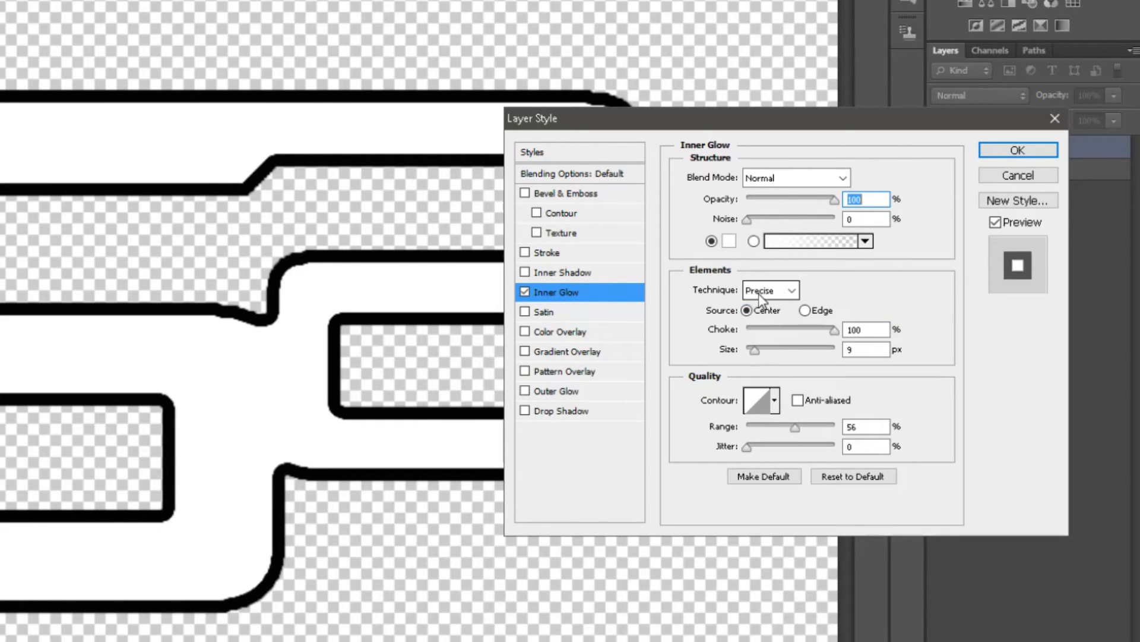
{"action": "left_click", "coordinate": [835, 331]}
{"action": "left_click_drag", "start_coordinate": [755, 351], "coordinate": [758, 351]}
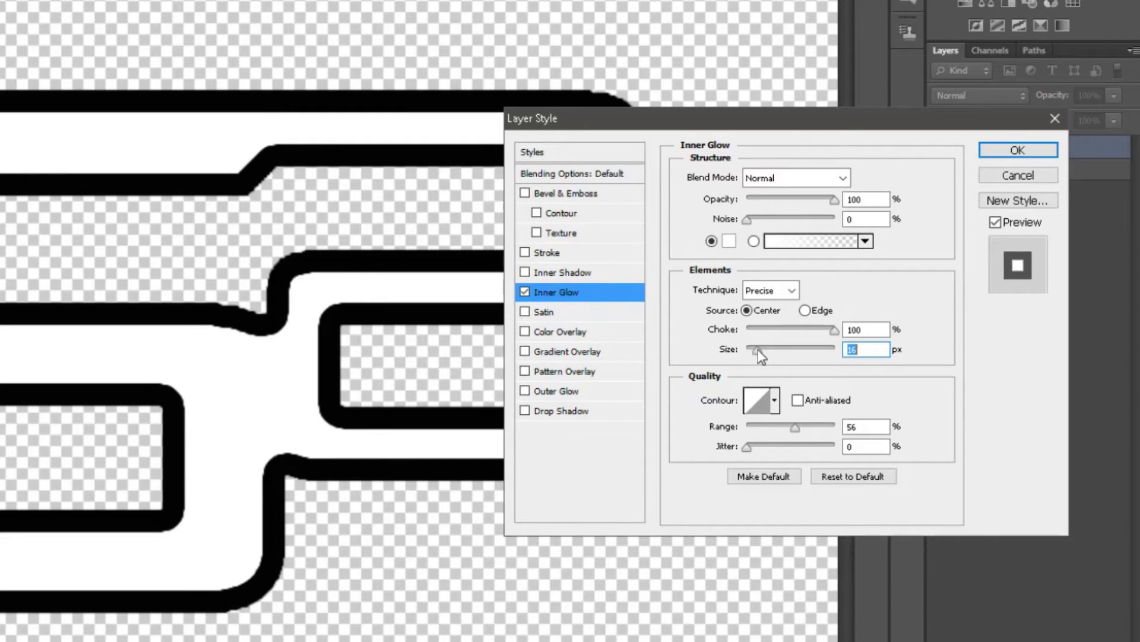
{"action": "left_click_drag", "start_coordinate": [758, 348], "coordinate": [756, 349]}
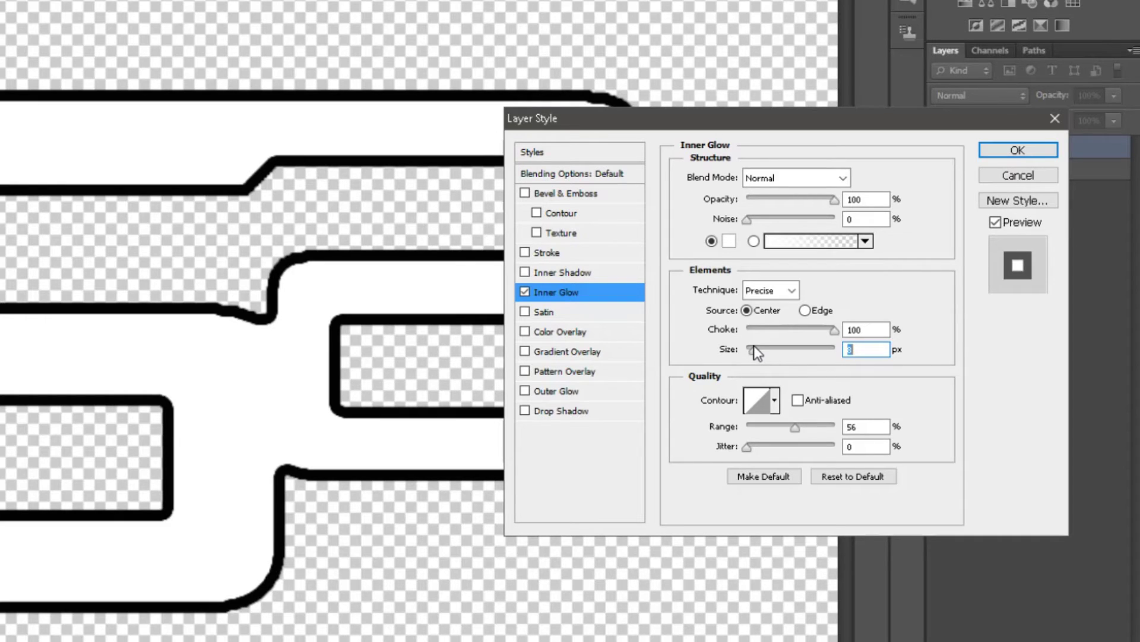
{"action": "left_click_drag", "start_coordinate": [756, 350], "coordinate": [756, 350]}
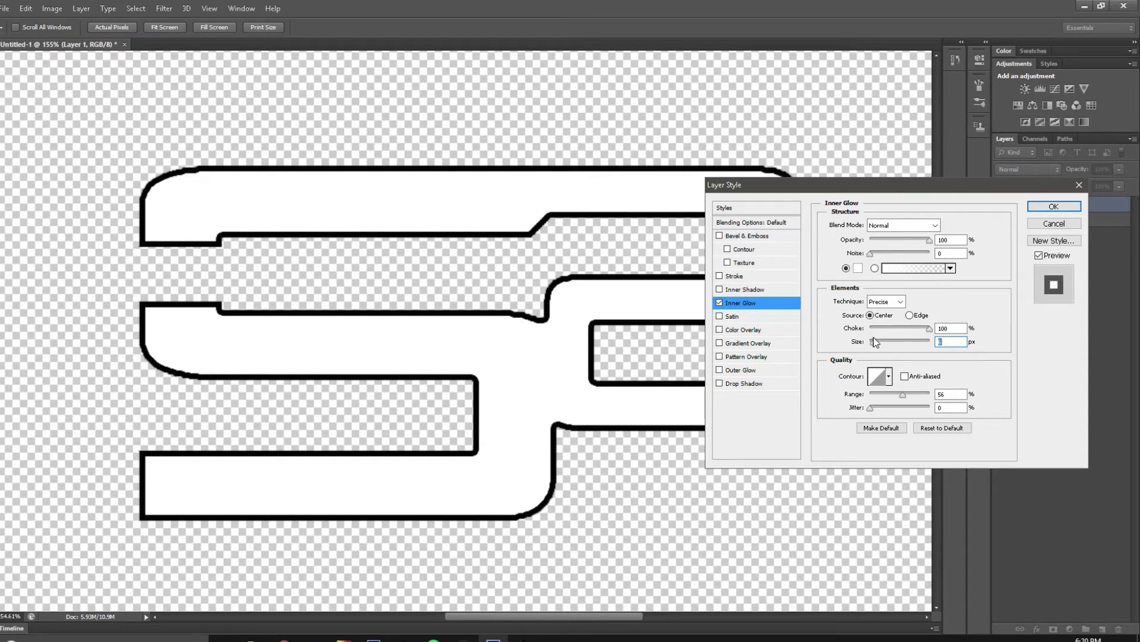
{"action": "left_click_drag", "start_coordinate": [875, 342], "coordinate": [875, 342]}
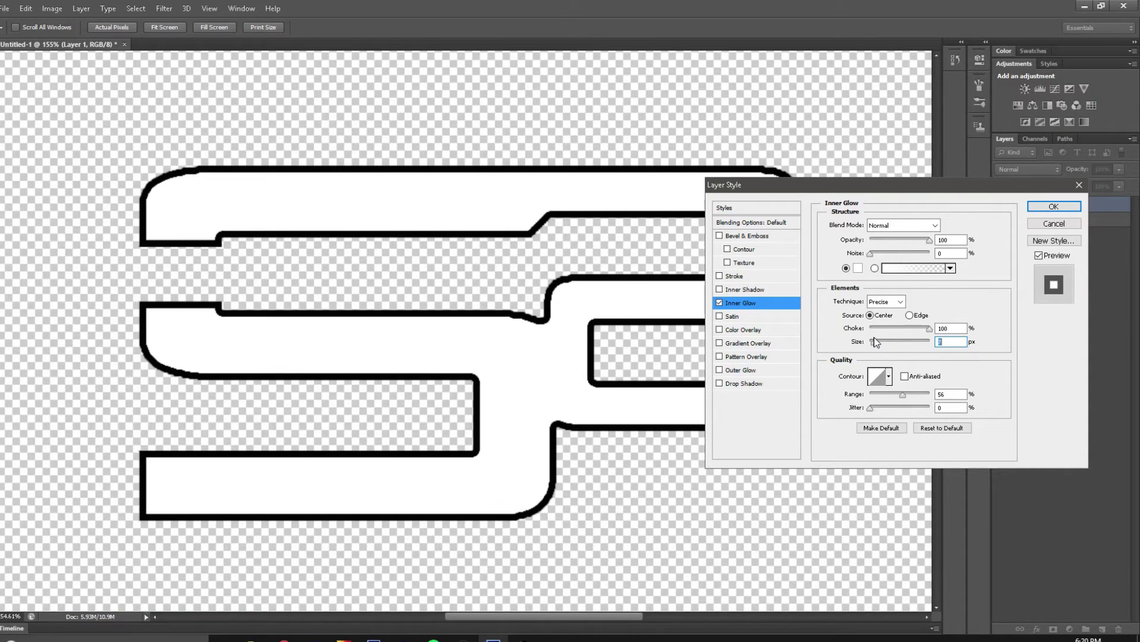
{"action": "left_click", "coordinate": [1055, 209]}
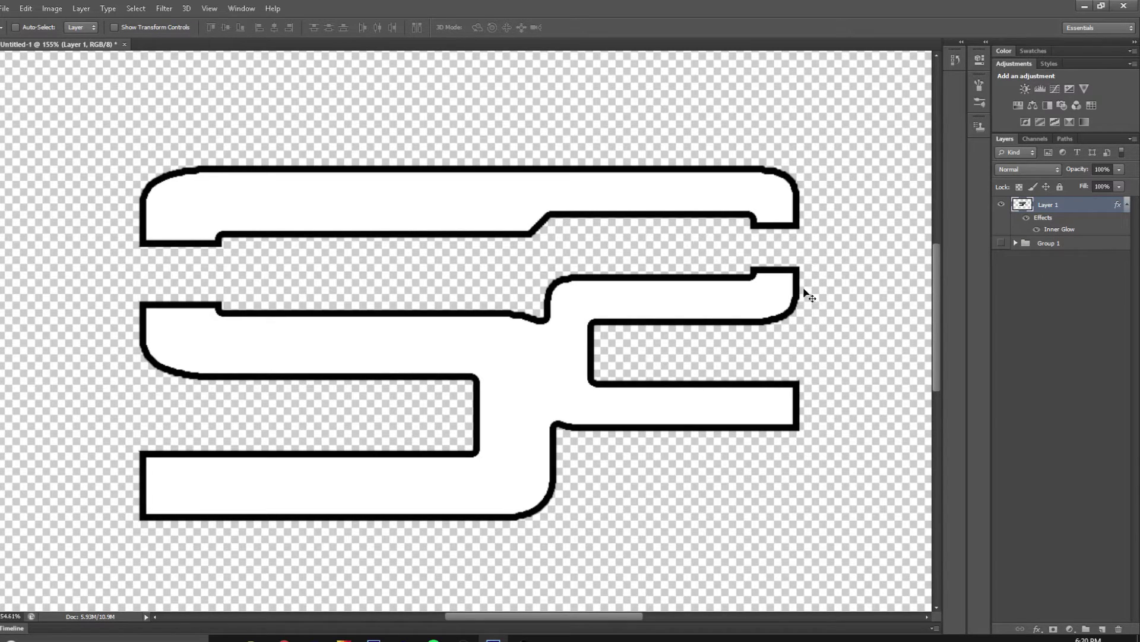
Add a new Layer 2 and compare the outlined letters against Group 1's original artwork.
{"action": "left_click", "coordinate": [1102, 628]}
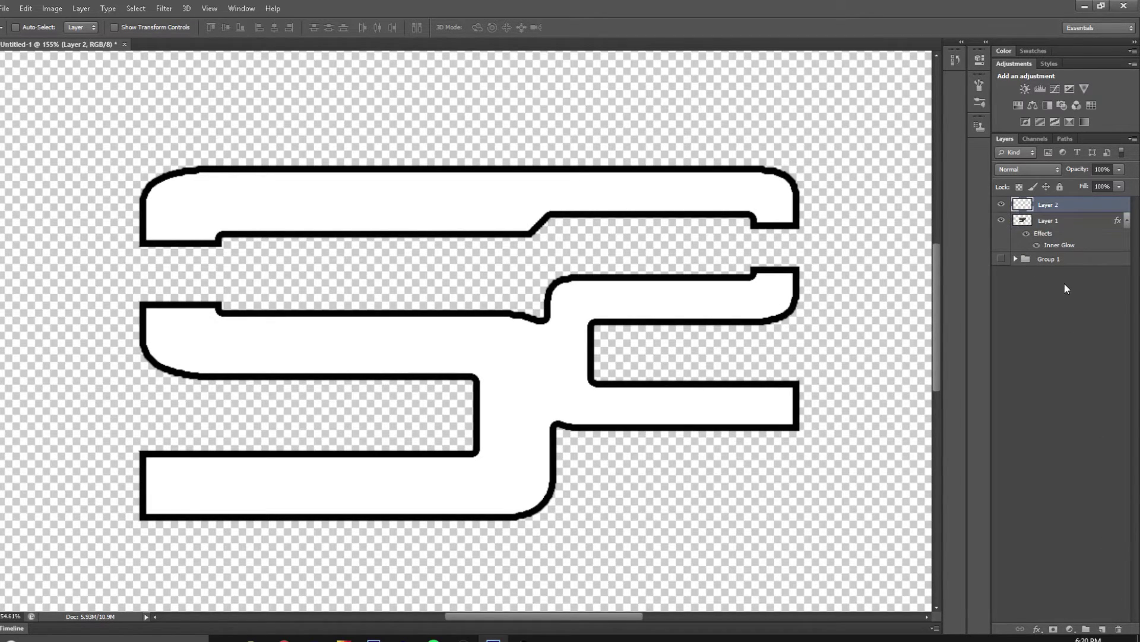
{"action": "left_click", "coordinate": [1001, 259], "text": "alt"}
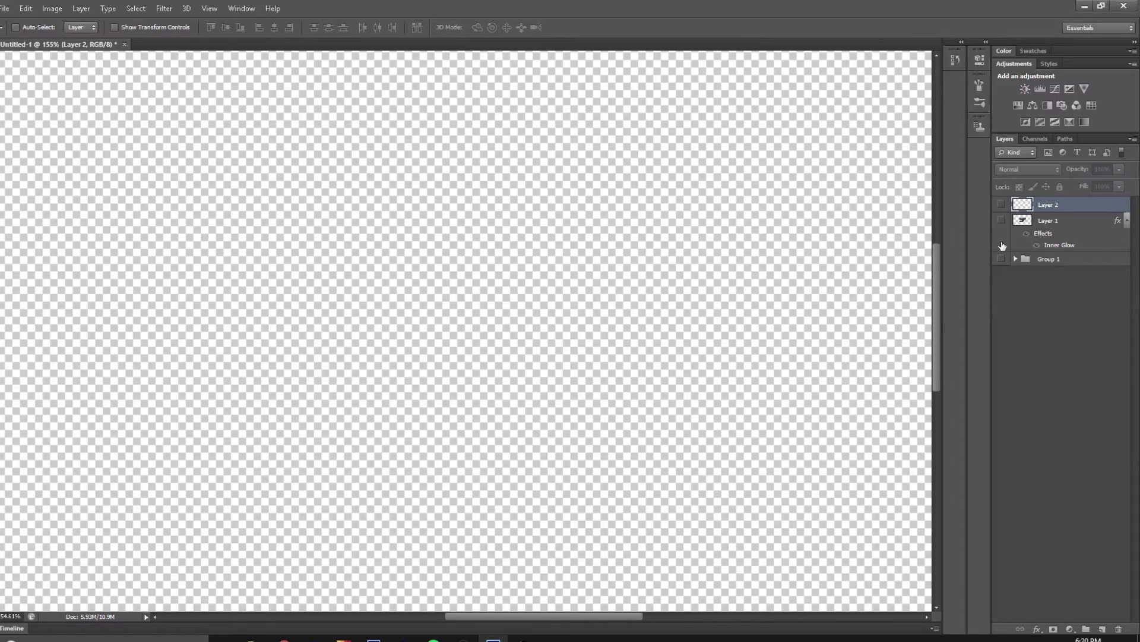
{"action": "scroll", "coordinate": [662, 301], "scroll_direction": "up", "scroll_amount": 3}
{"action": "scroll", "coordinate": [565, 308], "scroll_direction": "down", "scroll_amount": 2}
{"action": "scroll", "coordinate": [631, 324], "scroll_direction": "down", "scroll_amount": 5}
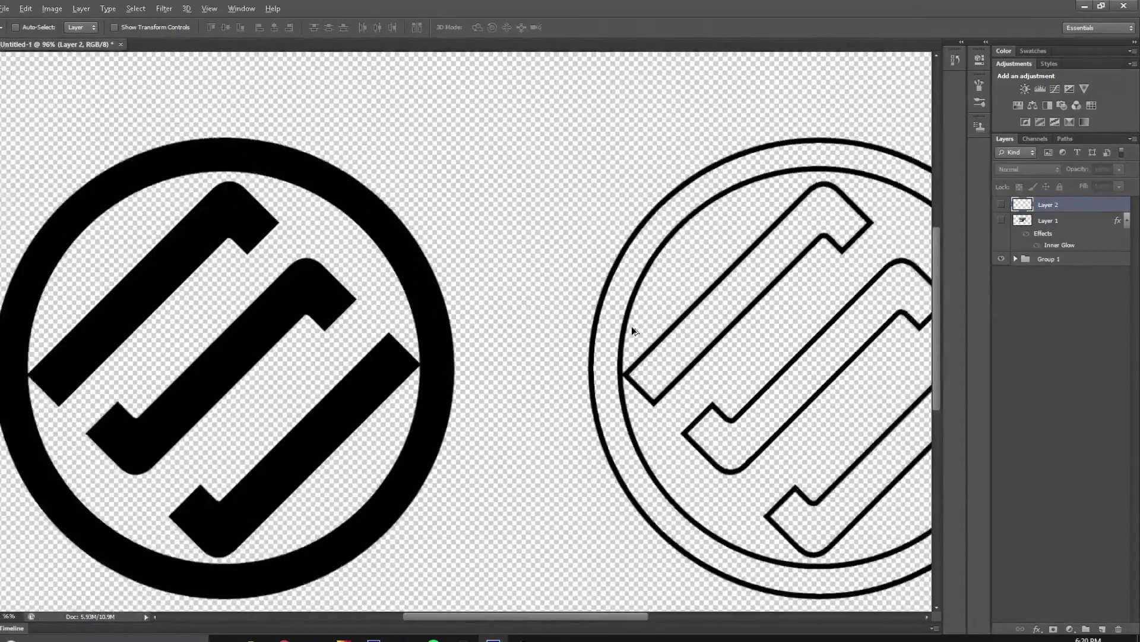
{"action": "scroll", "coordinate": [453, 293], "scroll_direction": "up", "scroll_amount": 3}
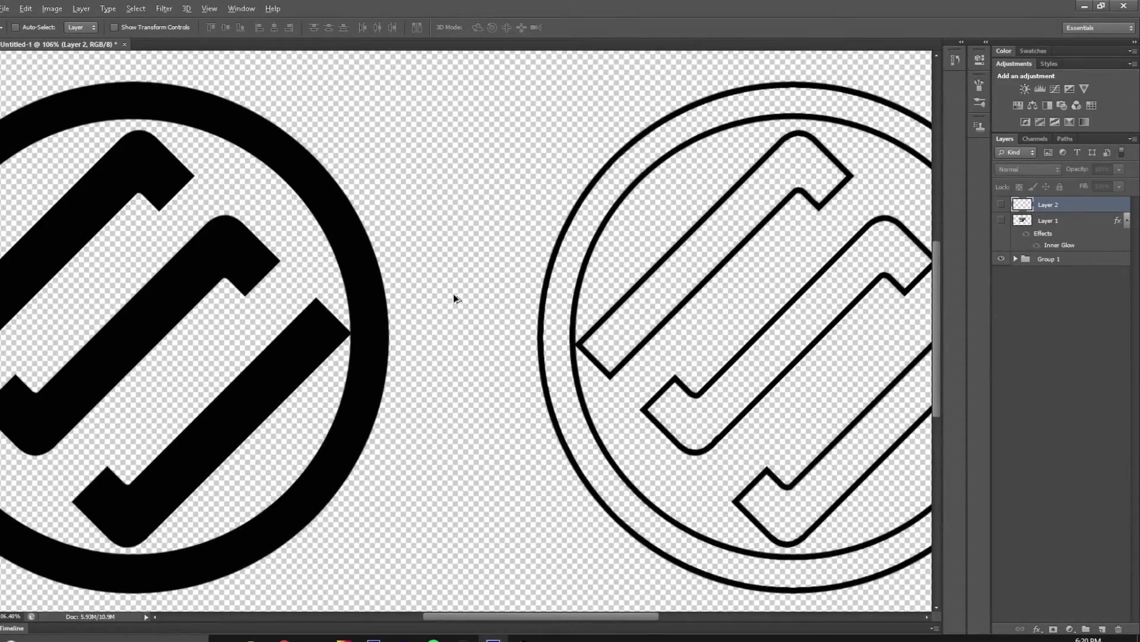
{"action": "left_click", "coordinate": [1002, 259]}
{"action": "left_click", "coordinate": [1001, 221]}
{"action": "left_click", "coordinate": [1002, 205]}
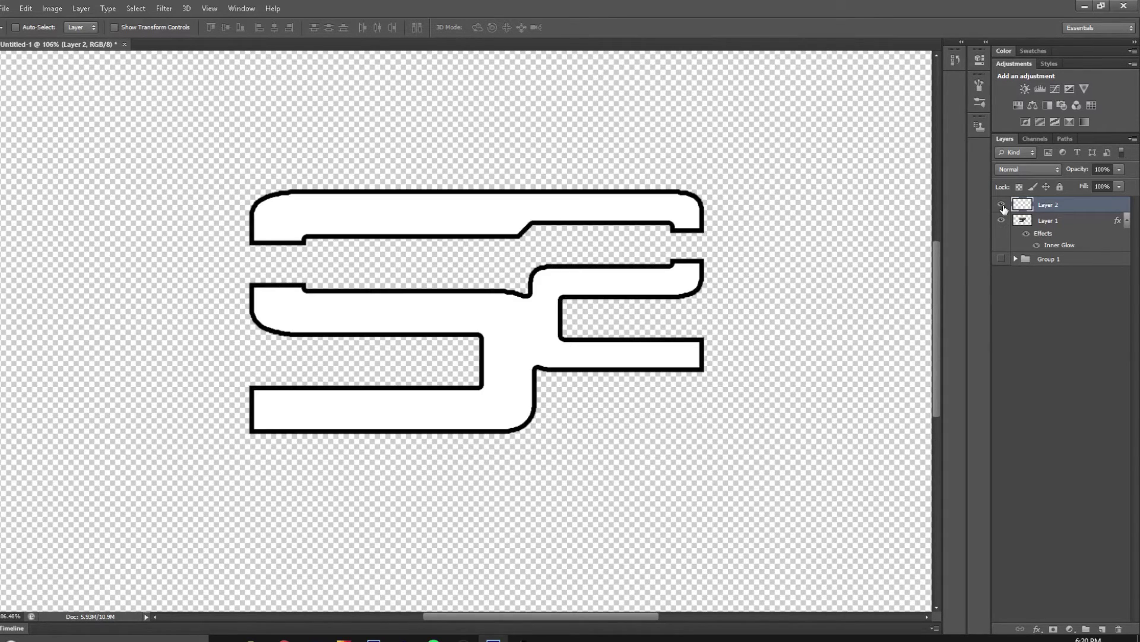
{"action": "scroll", "coordinate": [532, 256], "scroll_direction": "up", "scroll_amount": 2}
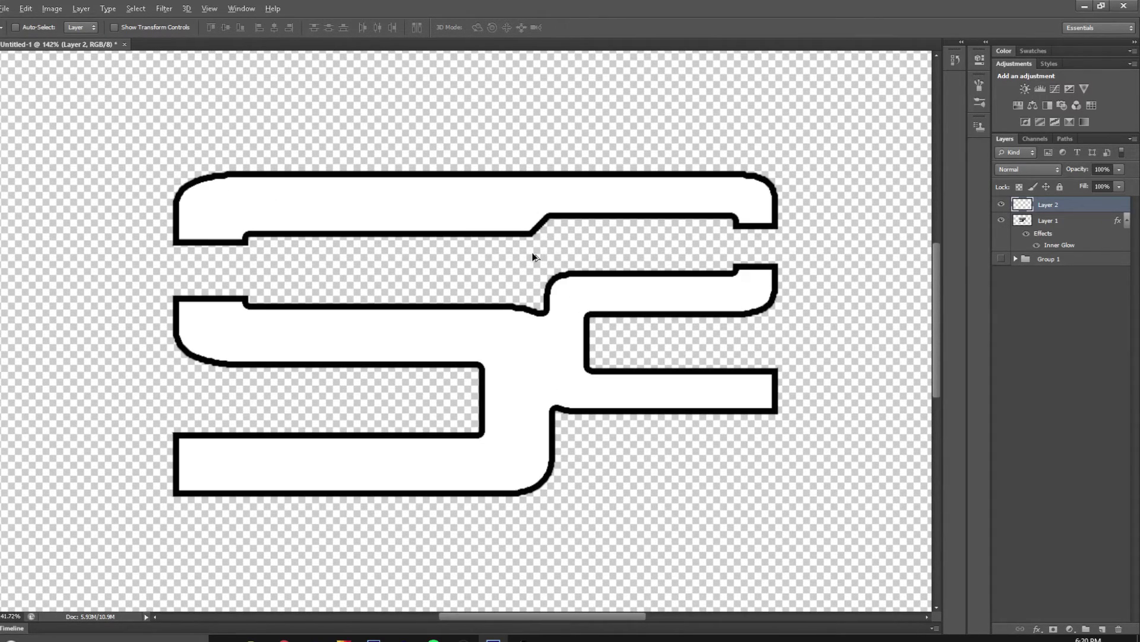
Merge Layer 1 and Layer 2 into a single layer.
{"action": "left_click", "coordinate": [1063, 221], "text": "shift"}
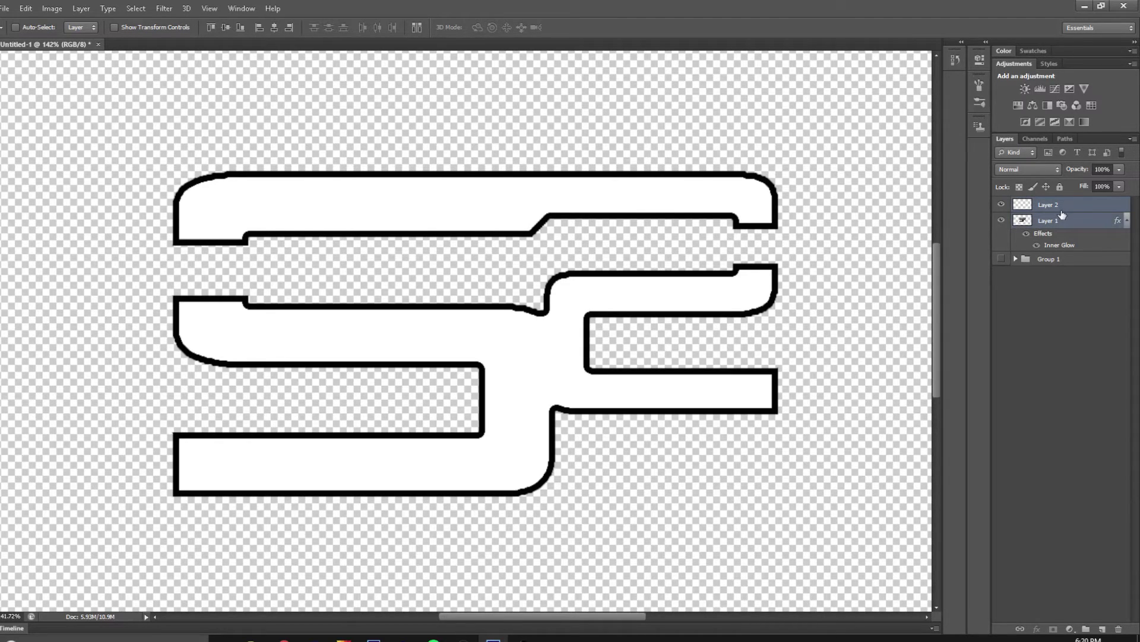
{"action": "right_click", "coordinate": [1063, 217]}
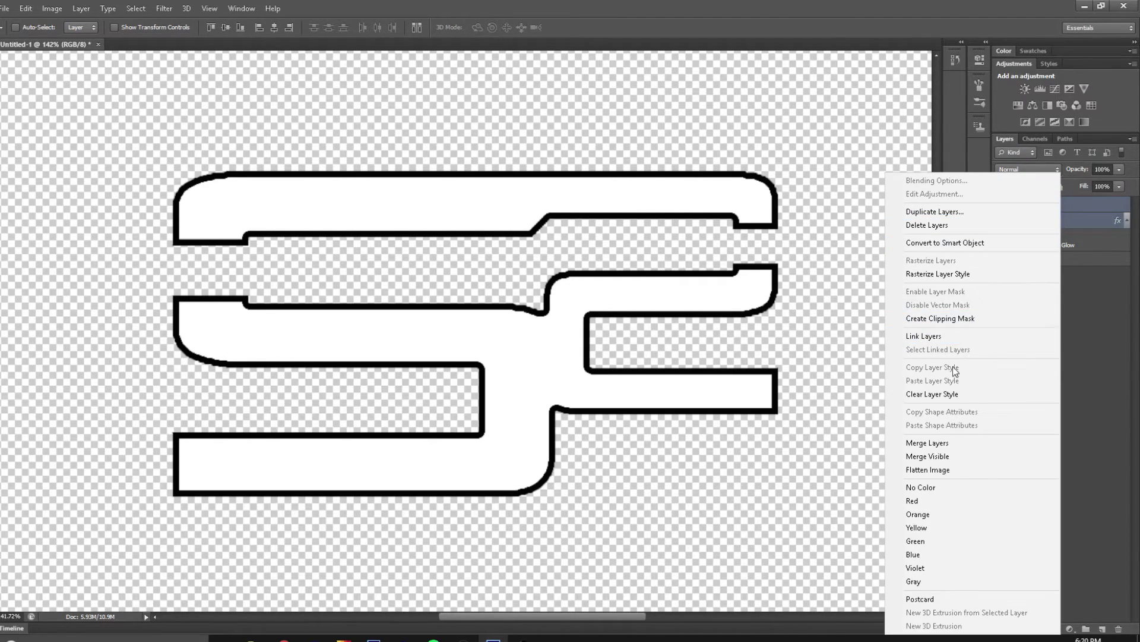
{"action": "left_click", "coordinate": [952, 445]}
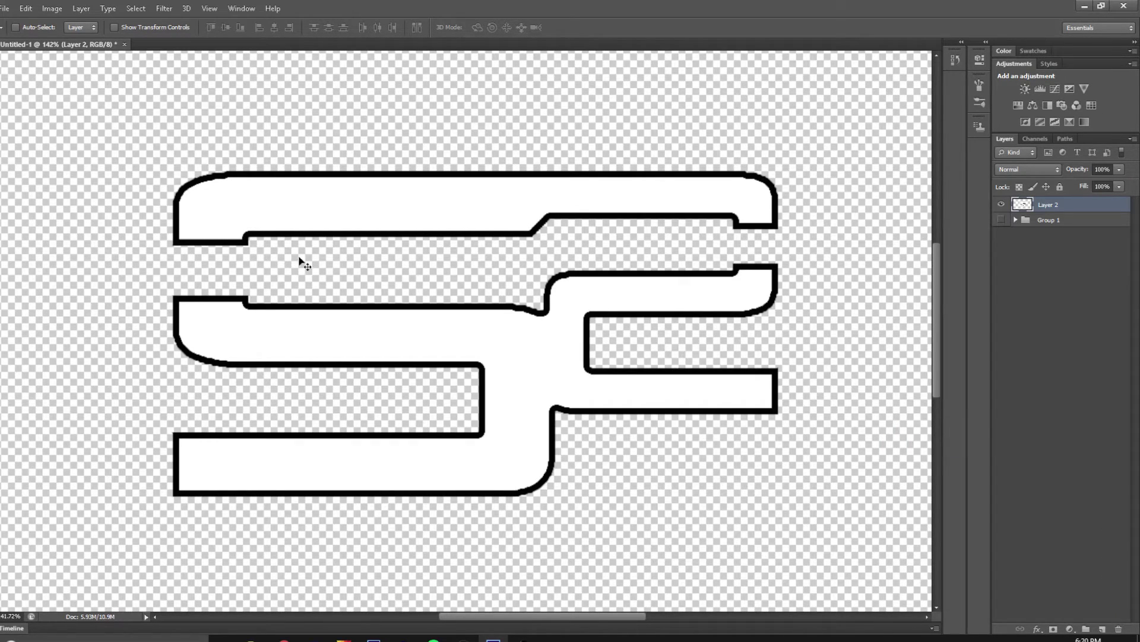
Magic Wand-select the white interiors of the top and lower logo shapes.
{"action": "key", "text": "w"}
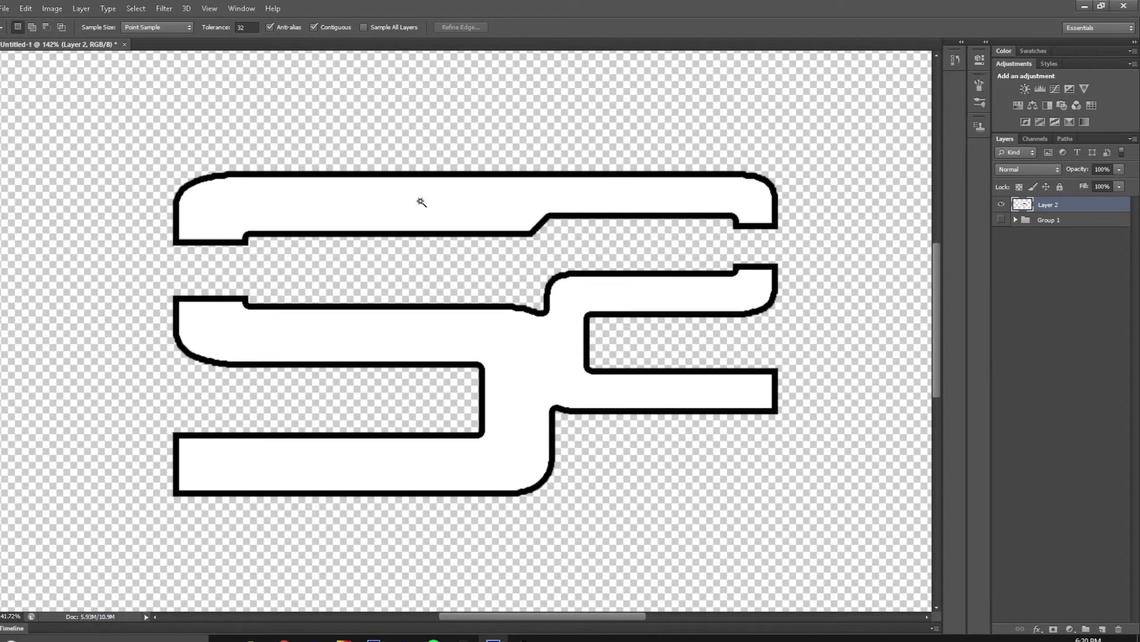
{"action": "left_click", "coordinate": [501, 203]}
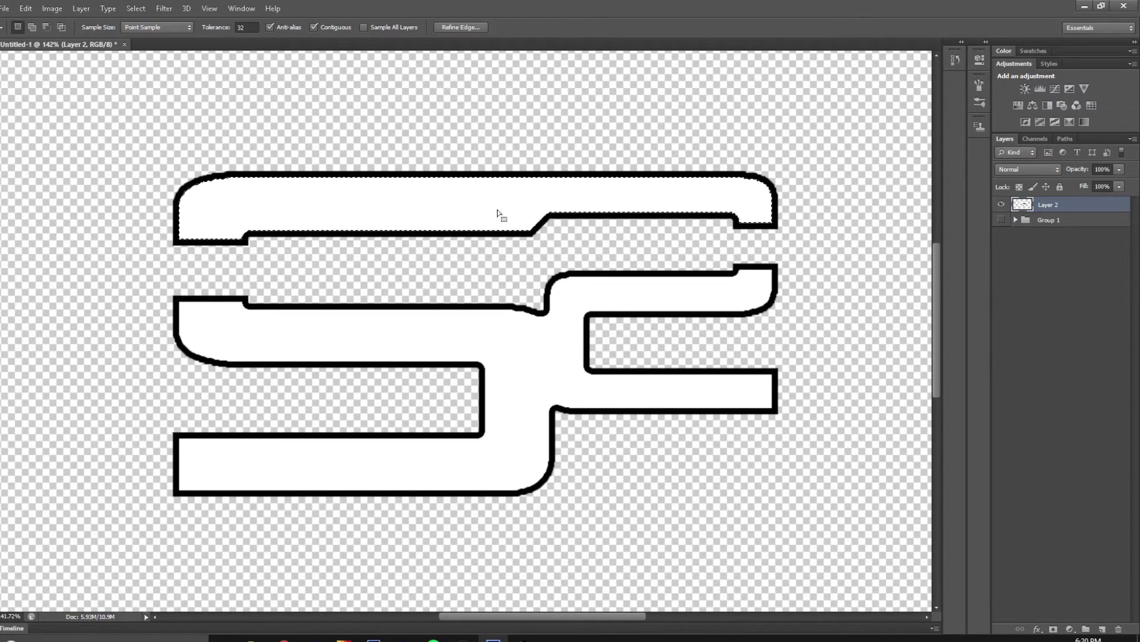
{"action": "key", "text": "shift"}
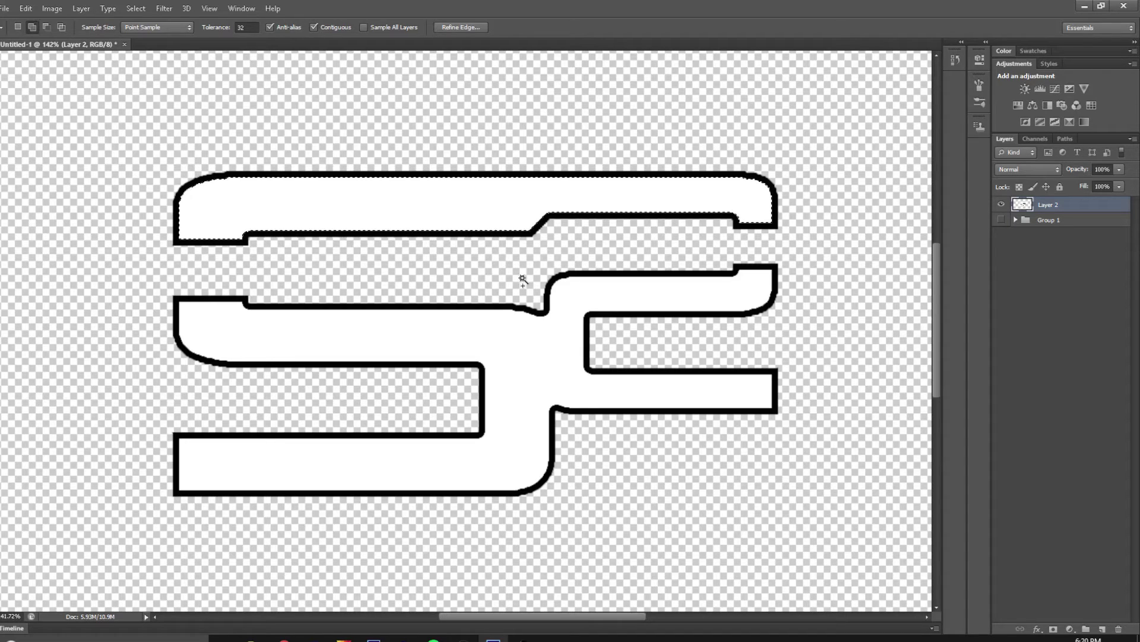
{"action": "left_click", "coordinate": [536, 341], "text": "shift"}
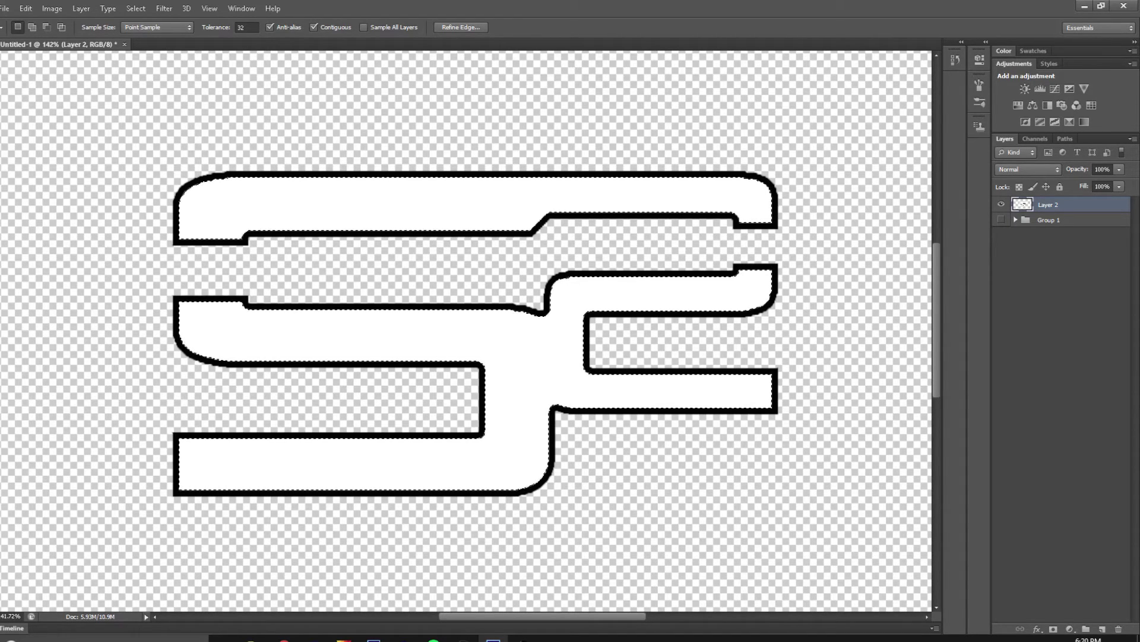
Erase the selected white fill with a 139 px Eraser.
{"action": "key", "text": "e"}
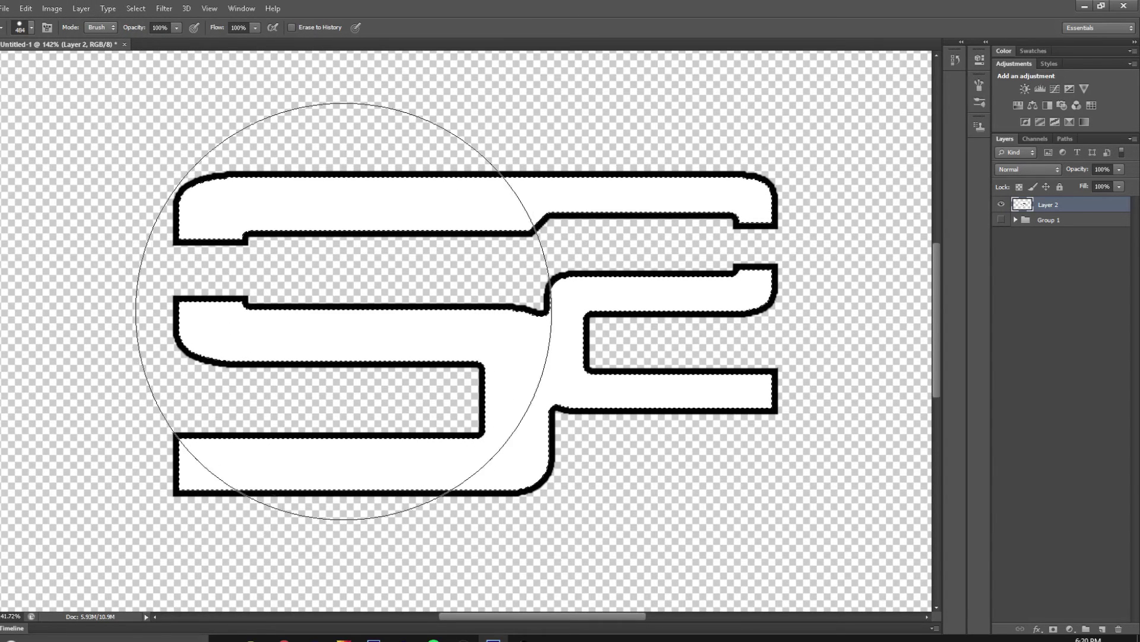
{"action": "left_click", "coordinate": [31, 27]}
{"action": "left_click_drag", "start_coordinate": [71, 64], "coordinate": [60, 64]}
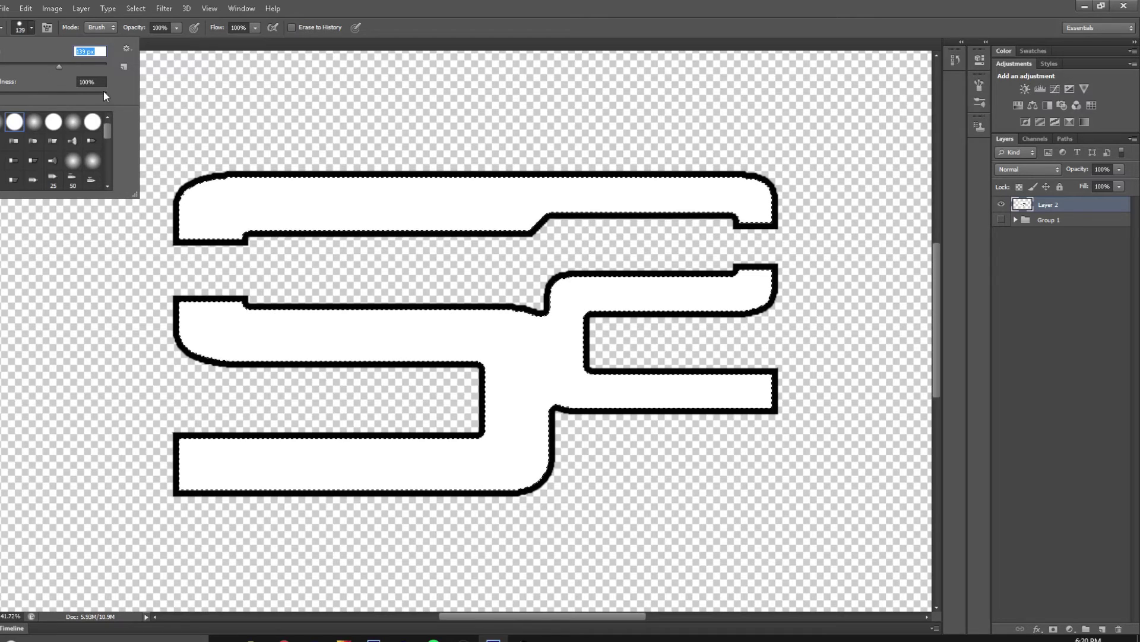
{"action": "left_click", "coordinate": [177, 28]}
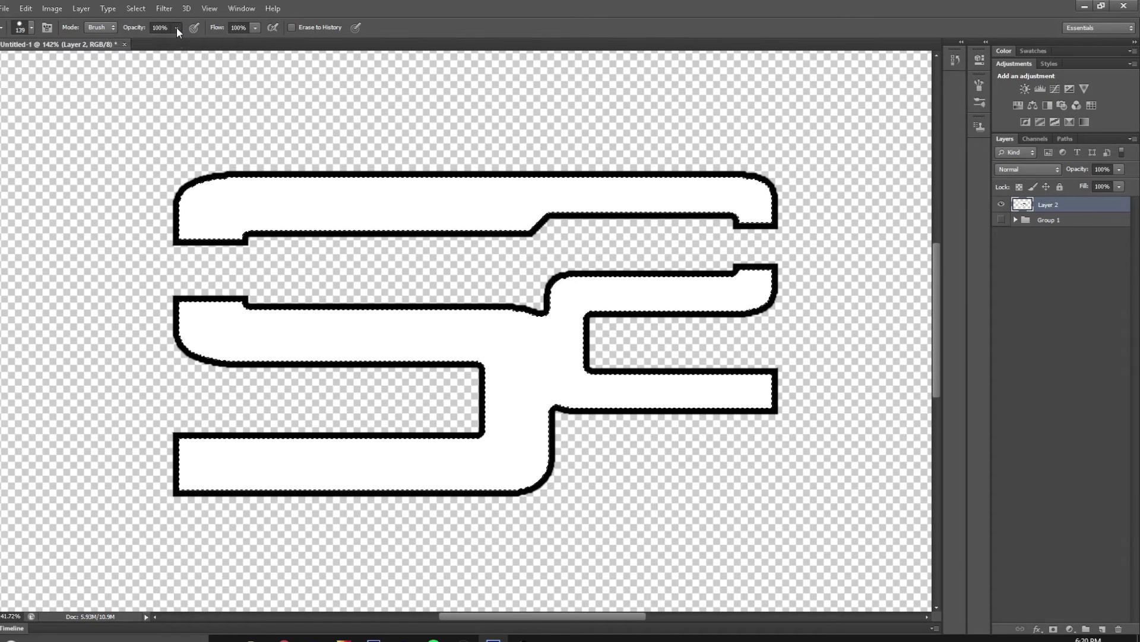
{"action": "left_click", "coordinate": [177, 27]}
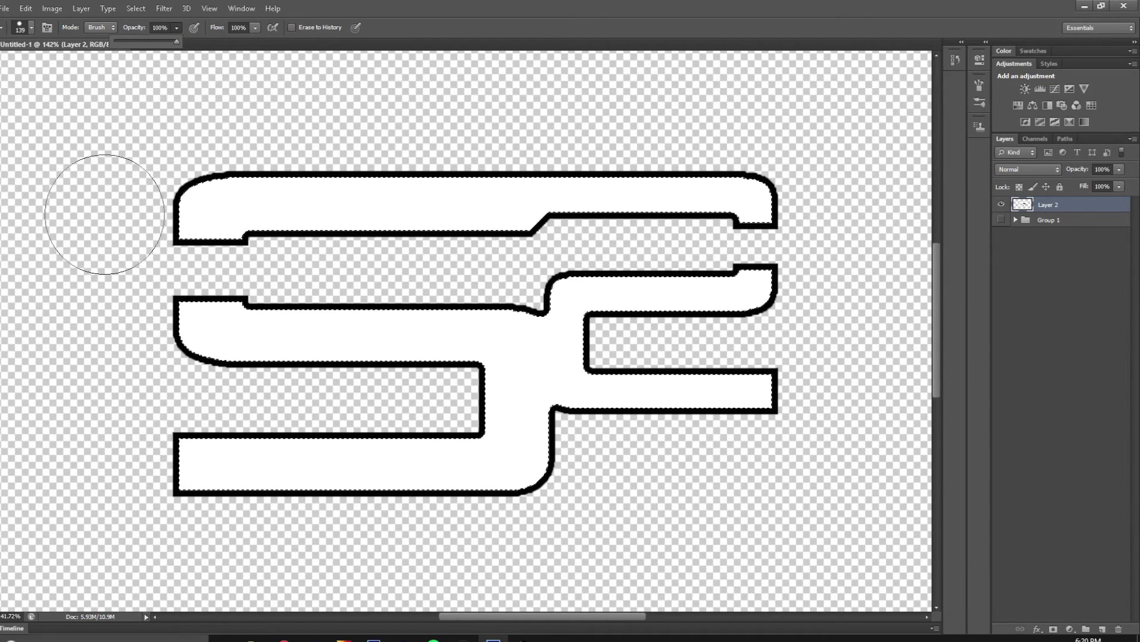
{"action": "mouse_move", "coordinate": [105, 215]}
{"action": "left_mouse_down"}
{"action": "mouse_move", "coordinate": [149, 228]}
{"action": "mouse_move", "coordinate": [488, 184]}
{"action": "mouse_move", "coordinate": [682, 180]}
{"action": "mouse_move", "coordinate": [768, 226]}
{"action": "mouse_move", "coordinate": [638, 315]}
{"action": "mouse_move", "coordinate": [208, 321]}
{"action": "mouse_move", "coordinate": [208, 364]}
{"action": "mouse_move", "coordinate": [695, 420]}
{"action": "mouse_move", "coordinate": [288, 438]}
{"action": "left_mouse_up"}
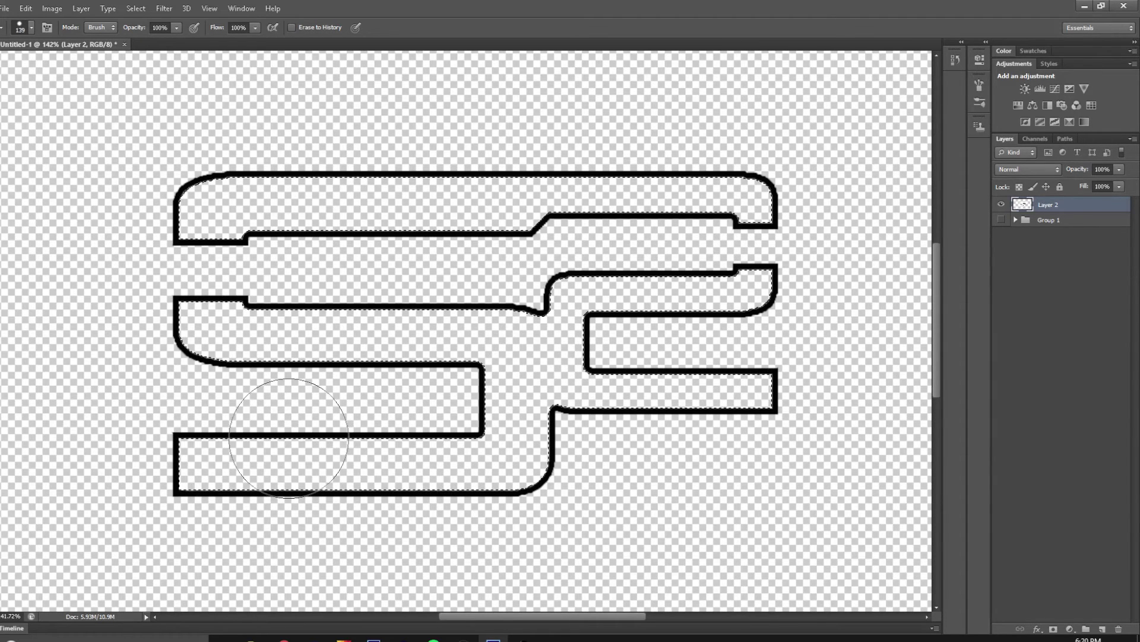
Deselect, leaving only the black SG outline.
{"action": "key", "text": "m"}
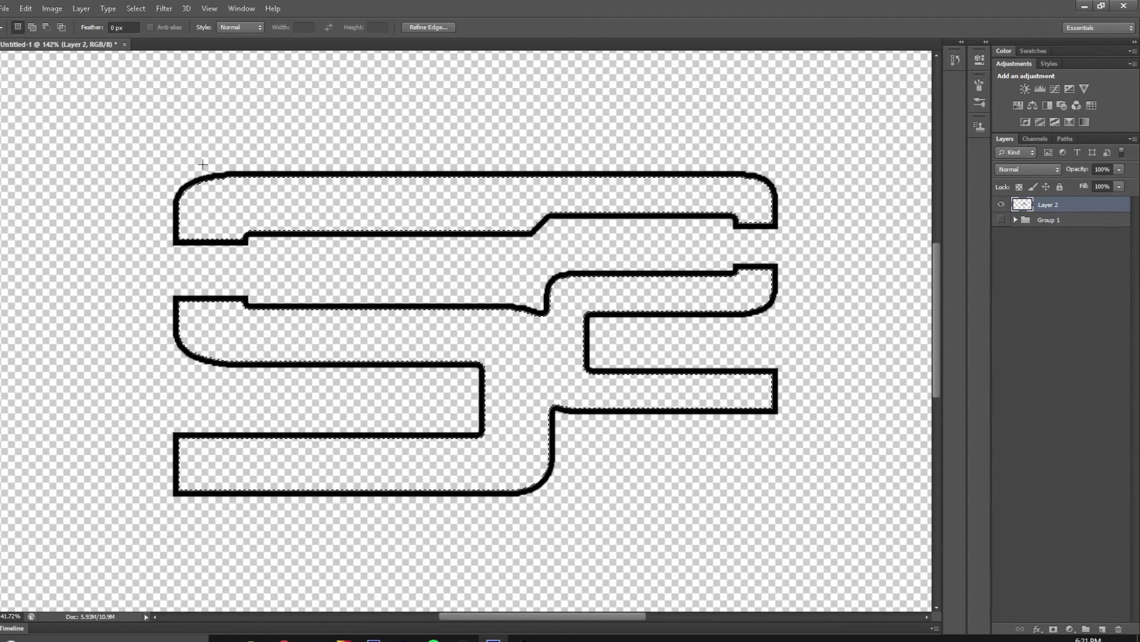
{"action": "right_click", "coordinate": [275, 215]}
{"action": "left_click", "coordinate": [286, 222]}
Add a new empty Layer 3 above Layer 2 and clip it to the SG outline layer.
{"action": "key", "text": "v"}
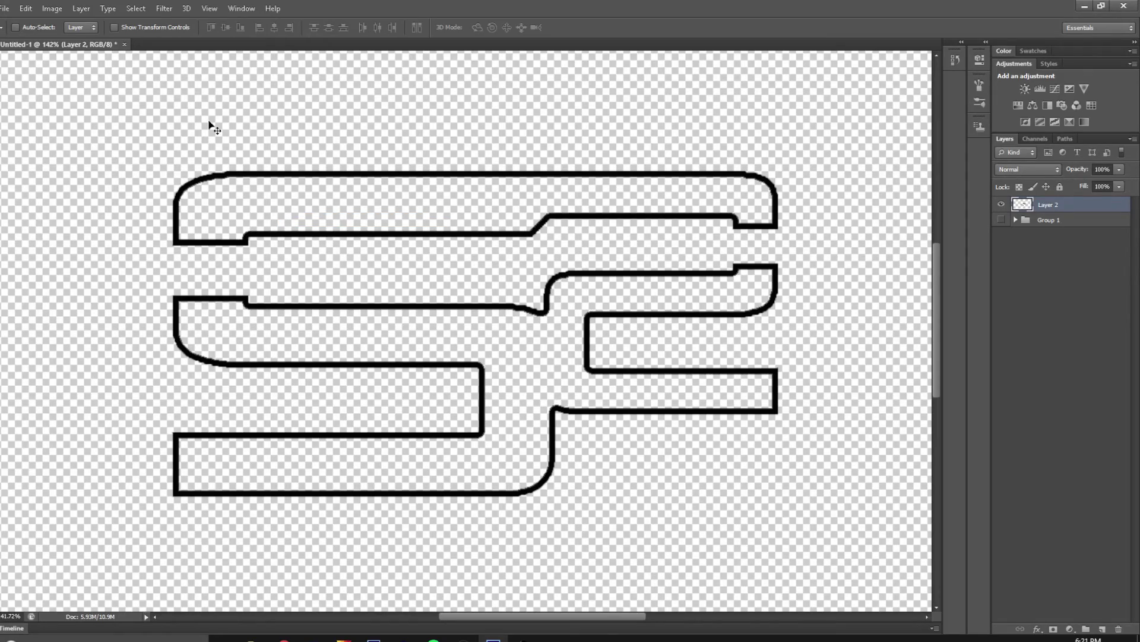
{"action": "scroll", "coordinate": [433, 196], "scroll_direction": "down", "scroll_amount": 3}
{"action": "scroll", "coordinate": [451, 257], "scroll_direction": "up", "scroll_amount": 3}
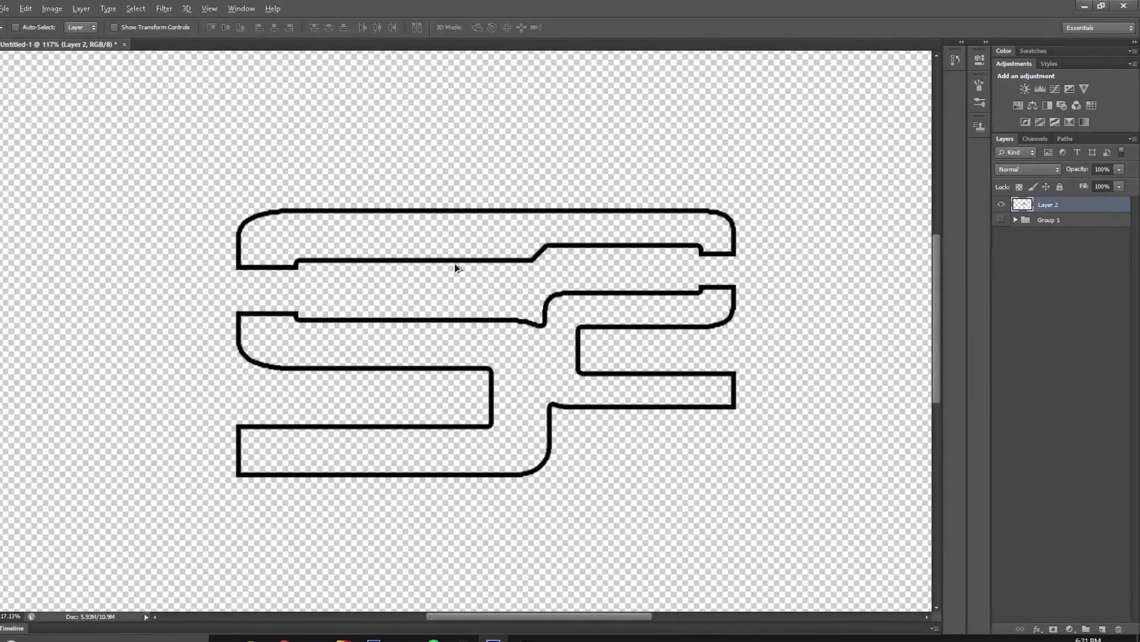
{"action": "scroll", "coordinate": [492, 292], "scroll_direction": "down", "scroll_amount": 5}
{"action": "scroll", "coordinate": [498, 302], "scroll_direction": "up", "scroll_amount": 3}
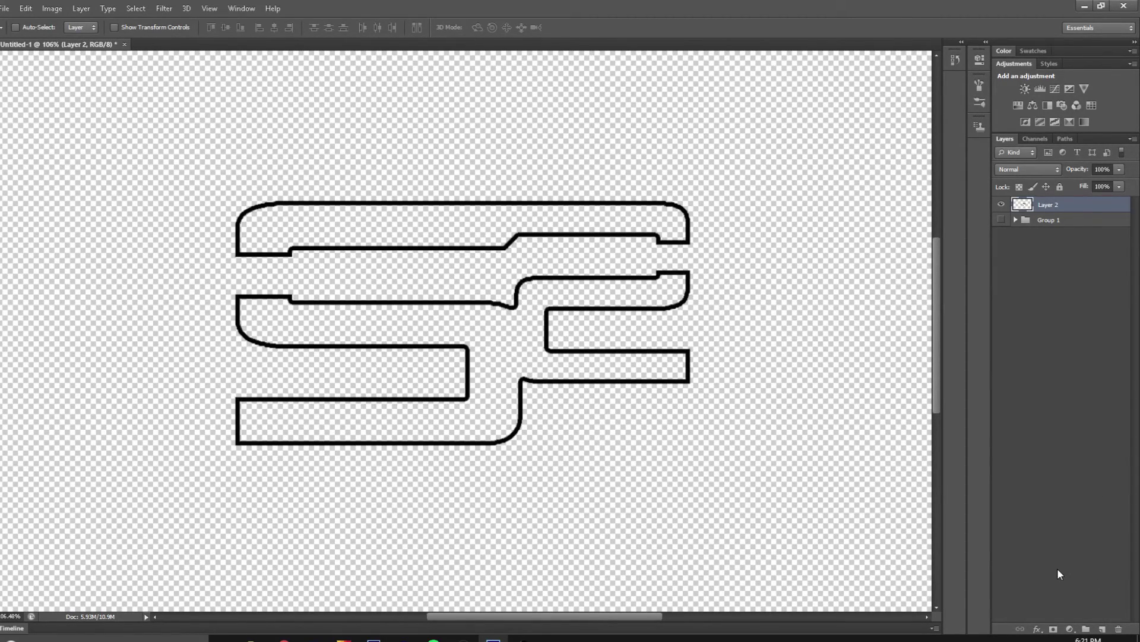
{"action": "left_click", "coordinate": [1102, 628]}
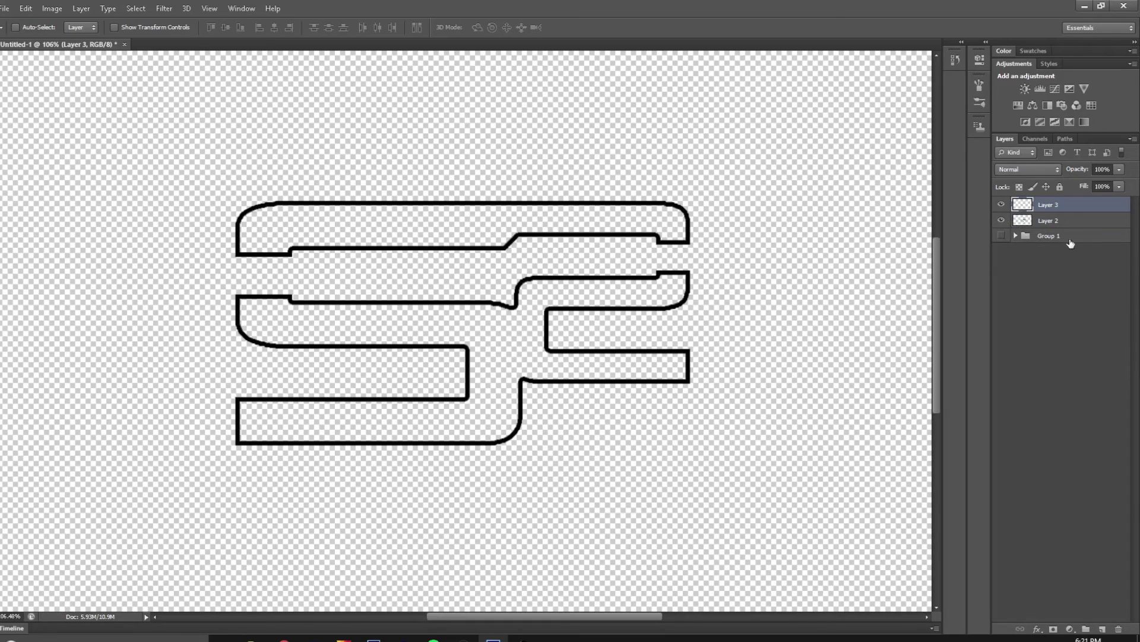
{"action": "key", "text": "g"}
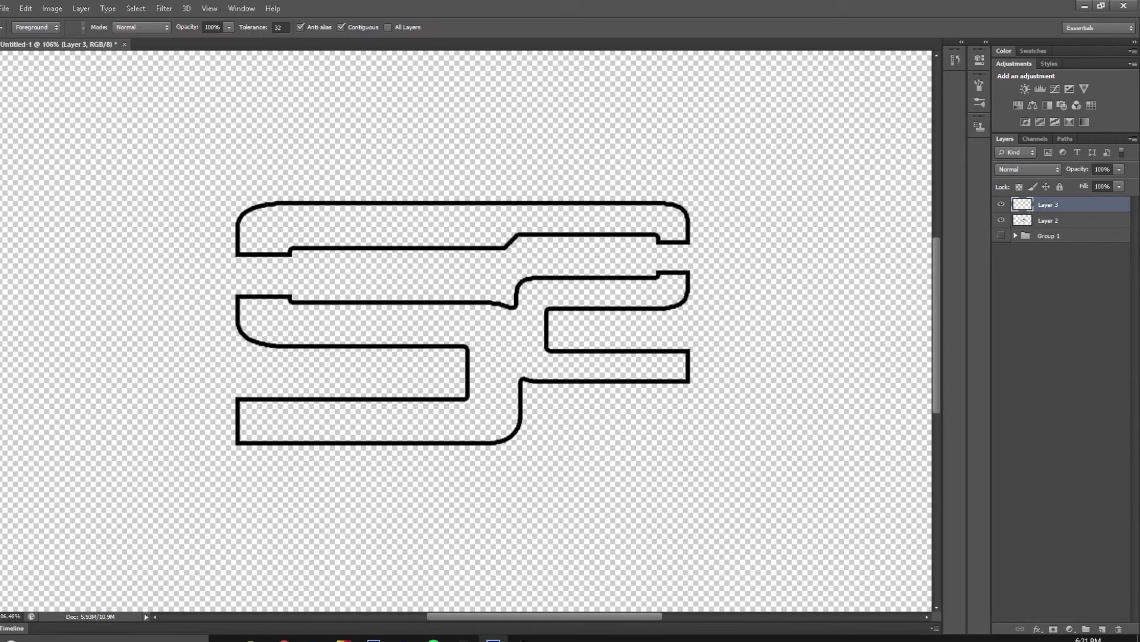
{"action": "left_click_drag", "start_coordinate": [1054, 218], "coordinate": [1054, 208]}
{"action": "left_click", "coordinate": [1054, 208], "text": "alt"}
Fill Layer 3 with green, then with a medium green, turning the outline green.
{"action": "left_click", "coordinate": [487, 278]}
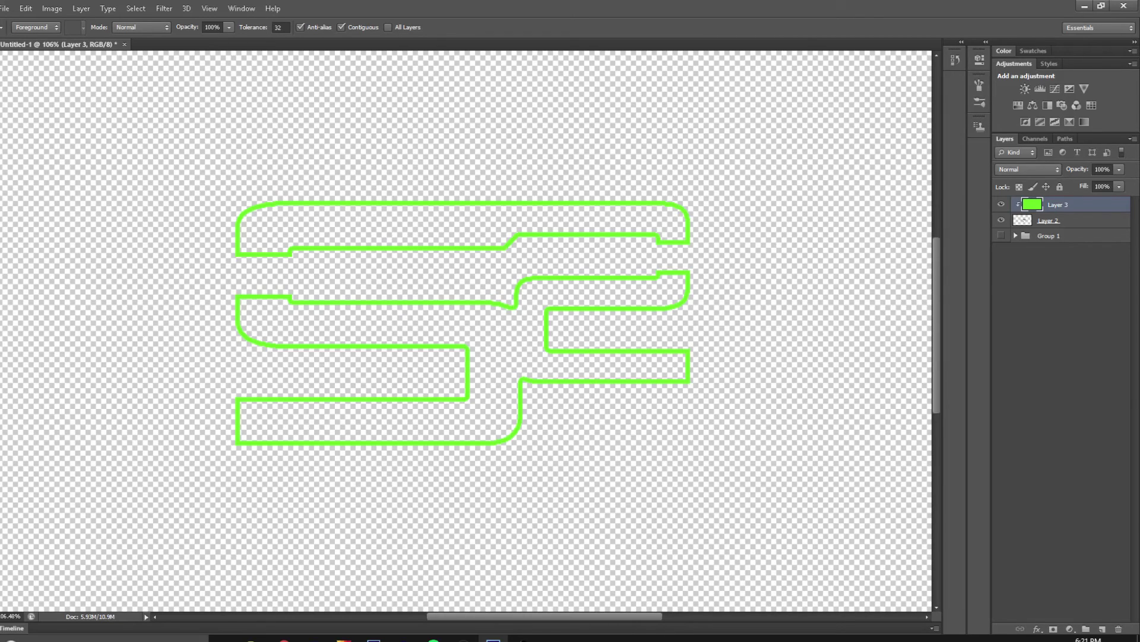
{"action": "left_click", "coordinate": [619, 128]}
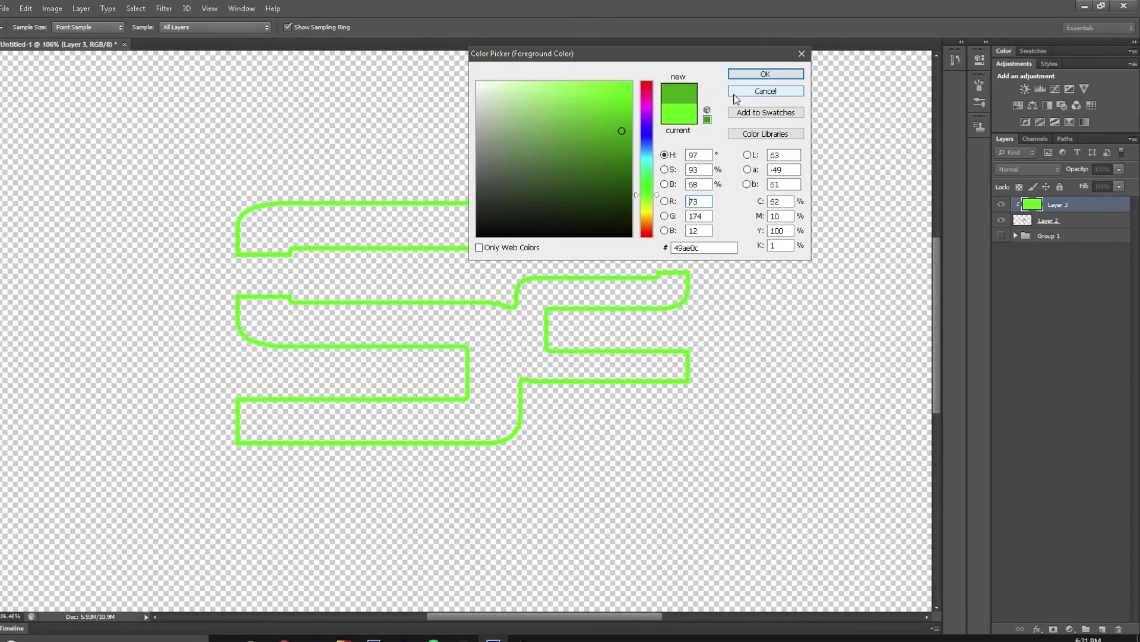
{"action": "left_click", "coordinate": [765, 74]}
{"action": "left_click", "coordinate": [586, 306]}
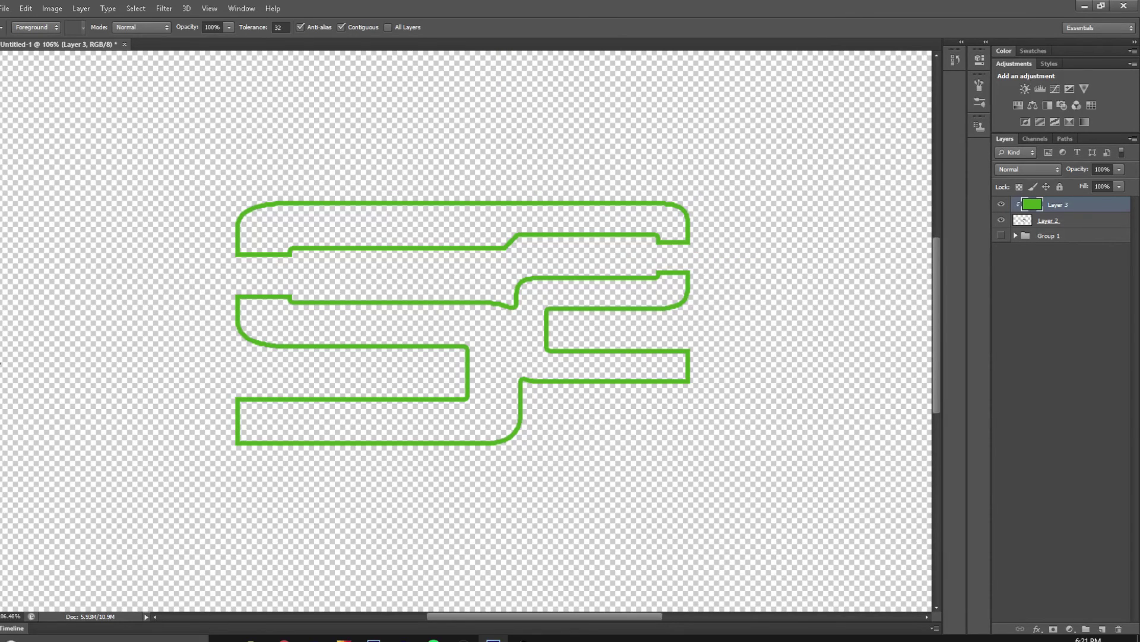
Refill Layer 3 with the darker green #245507 so the outline turns dark green.
{"action": "left_click", "coordinate": [6, 99]}
{"action": "left_click", "coordinate": [620, 184]}
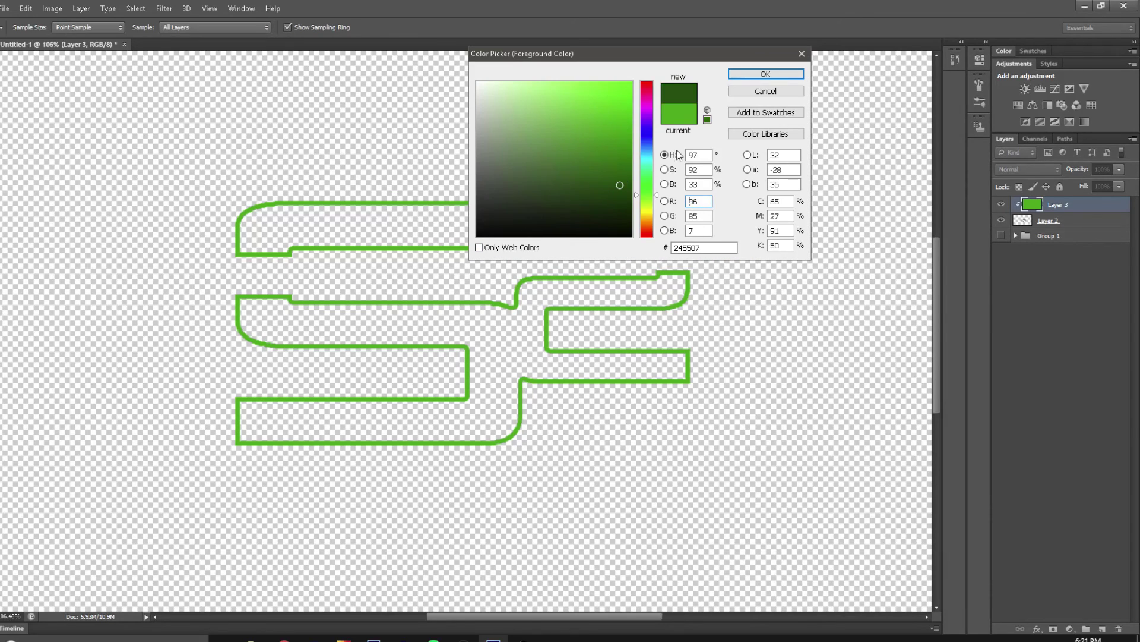
{"action": "left_click", "coordinate": [765, 74]}
{"action": "left_click", "coordinate": [619, 328]}
Select Layer 2, the outline layer, and open its Layer Style settings.
{"action": "left_click", "coordinate": [6, 68]}
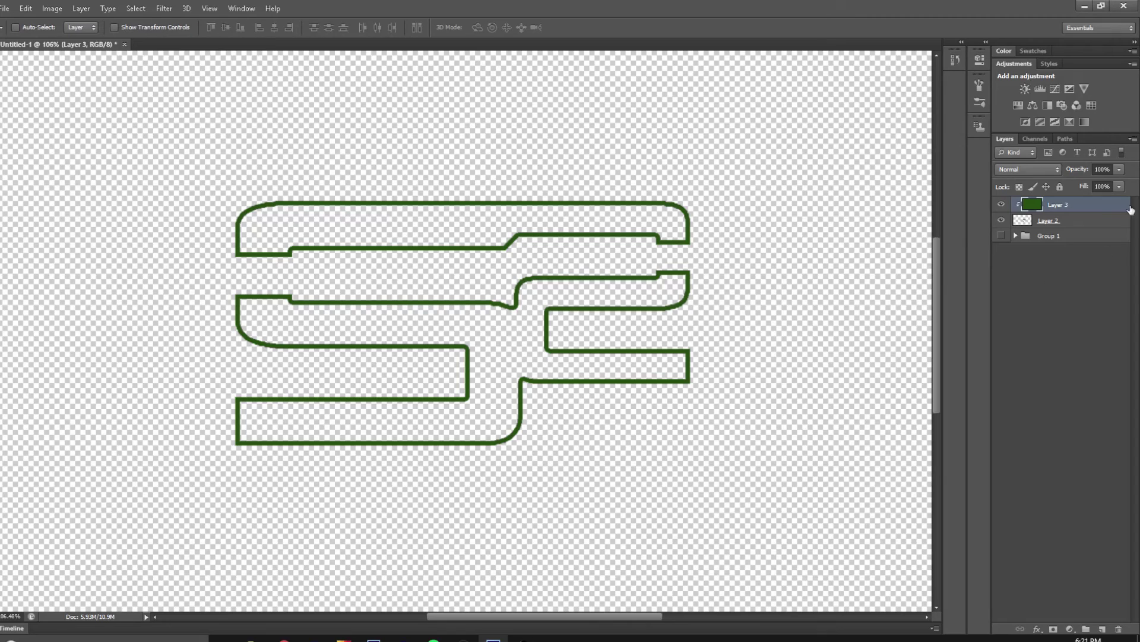
{"action": "left_click", "coordinate": [1112, 231]}
{"action": "double_click", "coordinate": [1110, 227]}
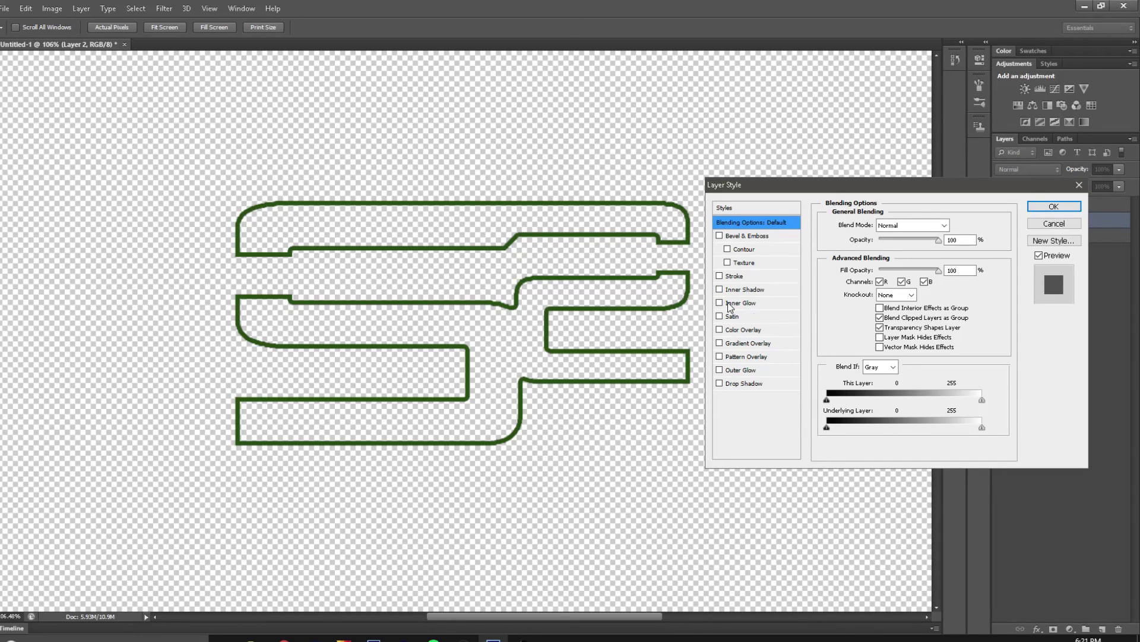
Turn on Inner Glow with a bright green glow colour and widen its size.
{"action": "left_click", "coordinate": [760, 304]}
{"action": "left_click", "coordinate": [858, 268]}
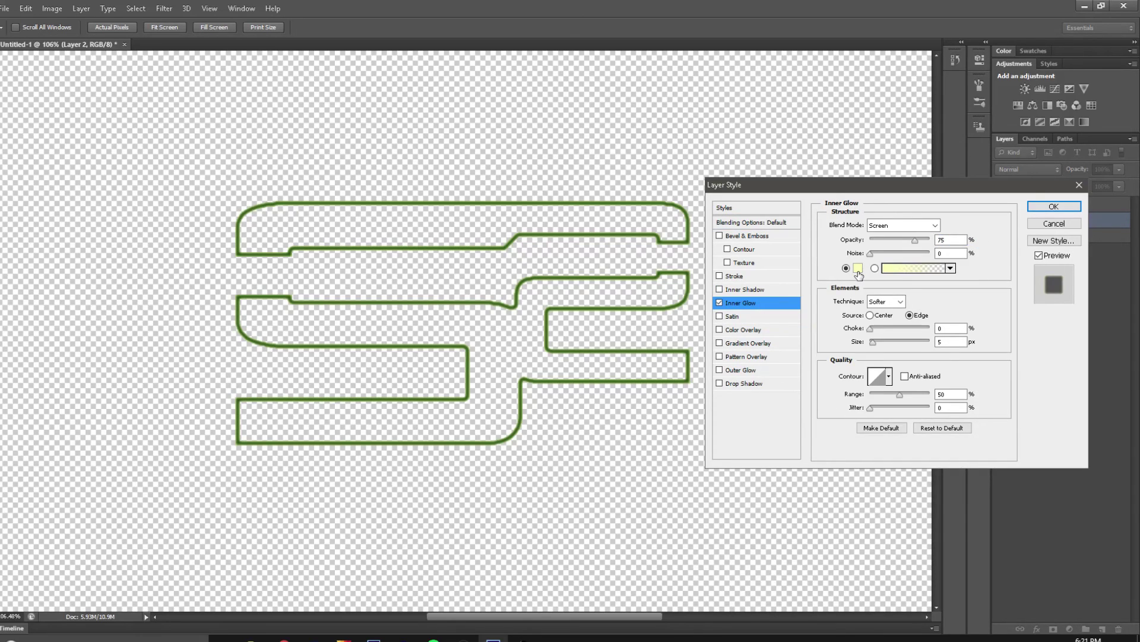
{"action": "left_click", "coordinate": [646, 186]}
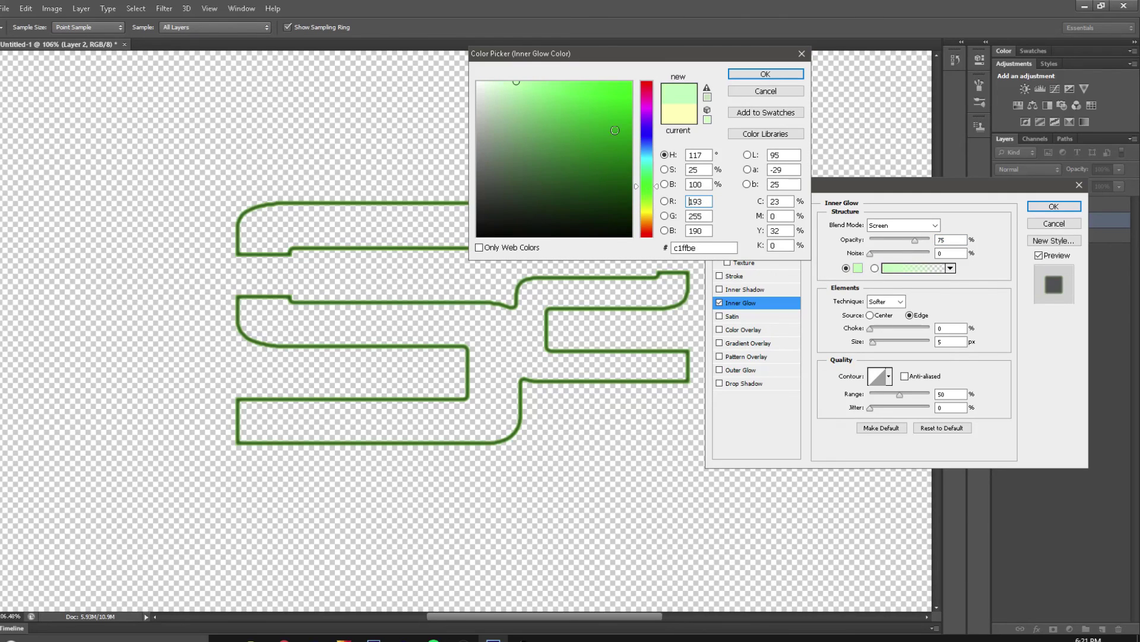
{"action": "left_click", "coordinate": [608, 82]}
{"action": "left_click", "coordinate": [732, 76]}
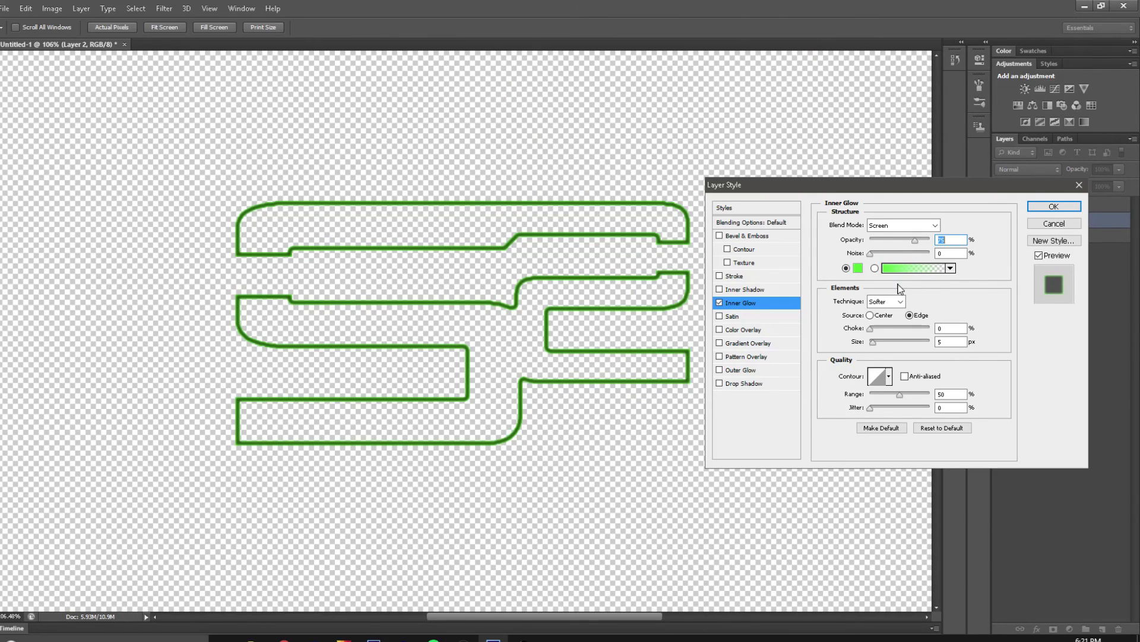
{"action": "mouse_move", "coordinate": [874, 343]}
{"action": "left_mouse_down"}
{"action": "mouse_move", "coordinate": [883, 344]}
{"action": "mouse_move", "coordinate": [873, 343]}
{"action": "left_mouse_up"}
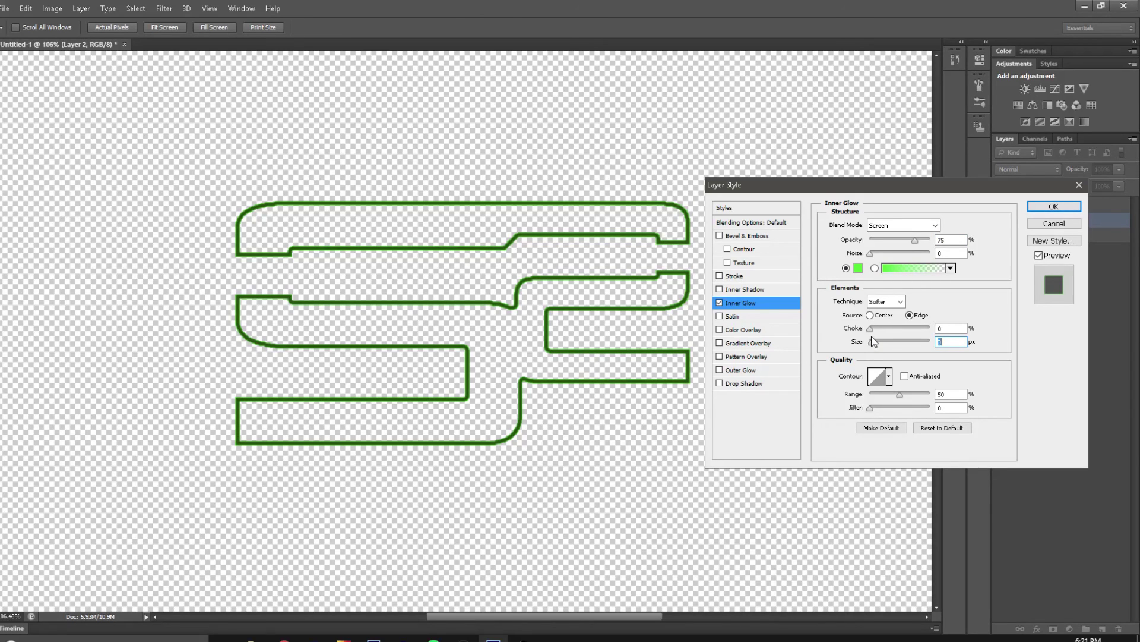
After briefly trying Inner Shadow, keep Inner Glow at about 1 px size and apply it.
{"action": "left_click", "coordinate": [720, 302]}
{"action": "left_click", "coordinate": [721, 290]}
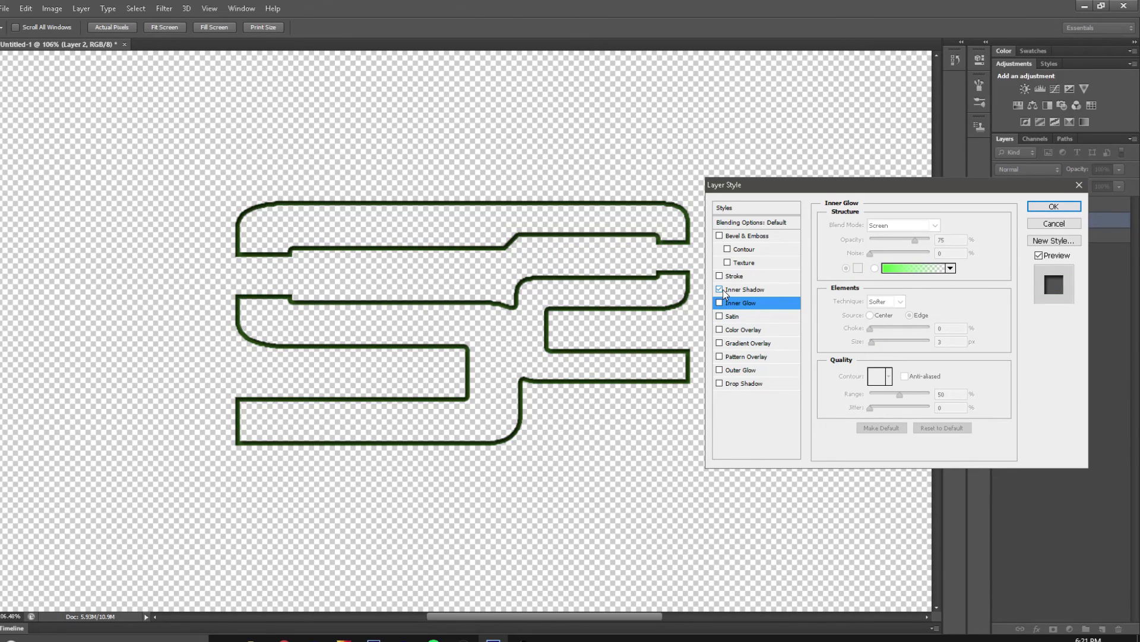
{"action": "left_click", "coordinate": [721, 289]}
{"action": "left_click", "coordinate": [719, 301]}
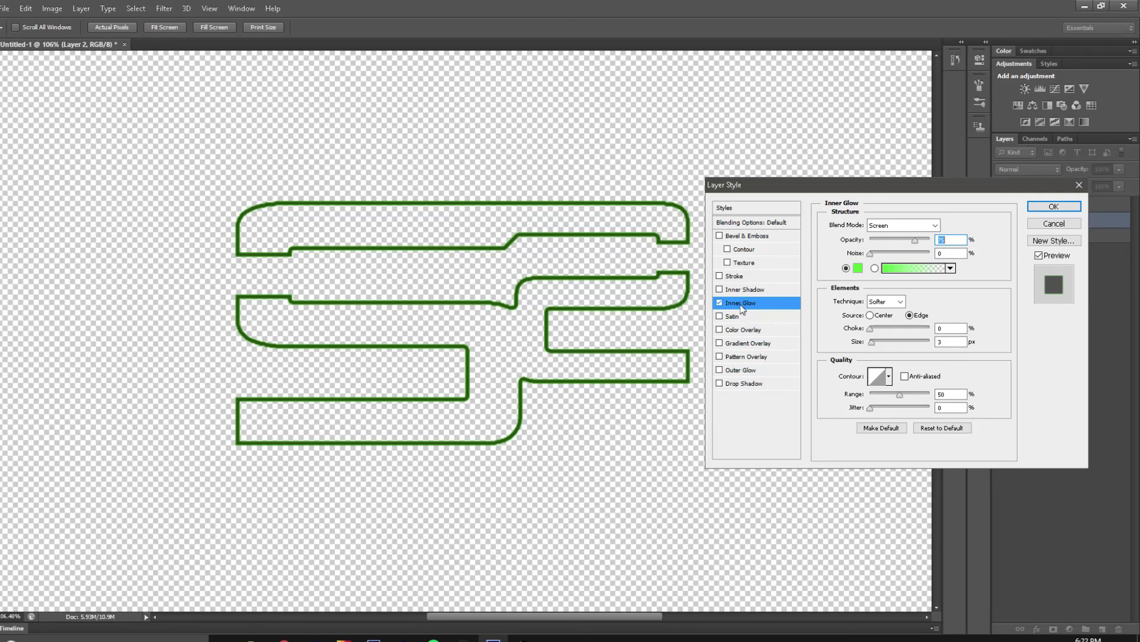
{"action": "left_click", "coordinate": [873, 342]}
{"action": "left_click_drag", "start_coordinate": [875, 345], "coordinate": [872, 345]}
{"action": "left_click", "coordinate": [1034, 224]}
{"action": "key", "text": "v"}
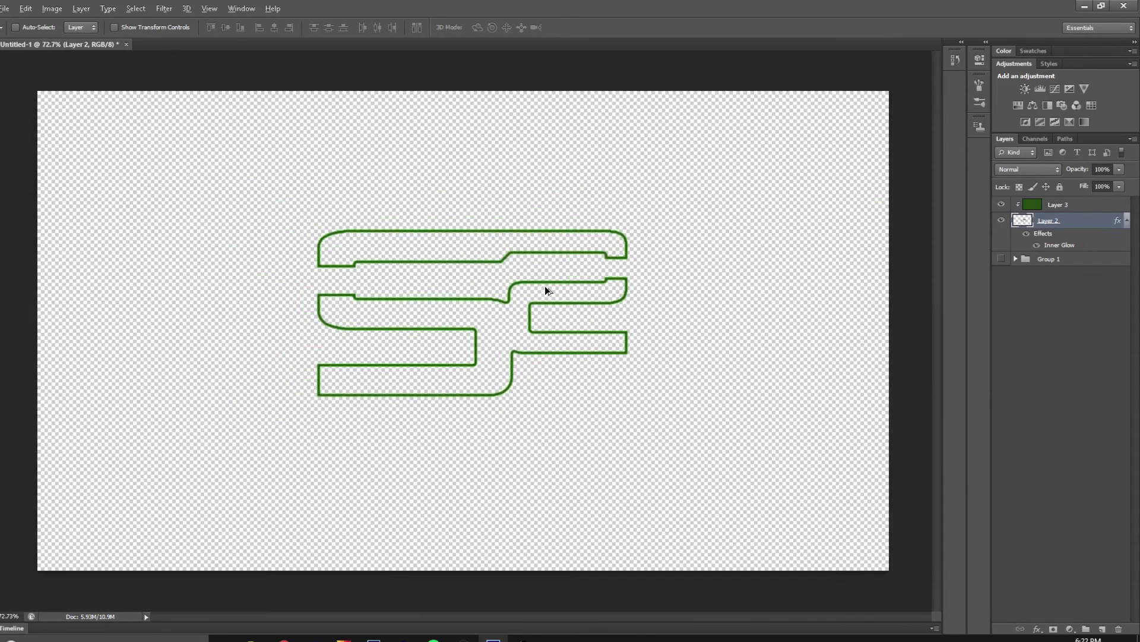